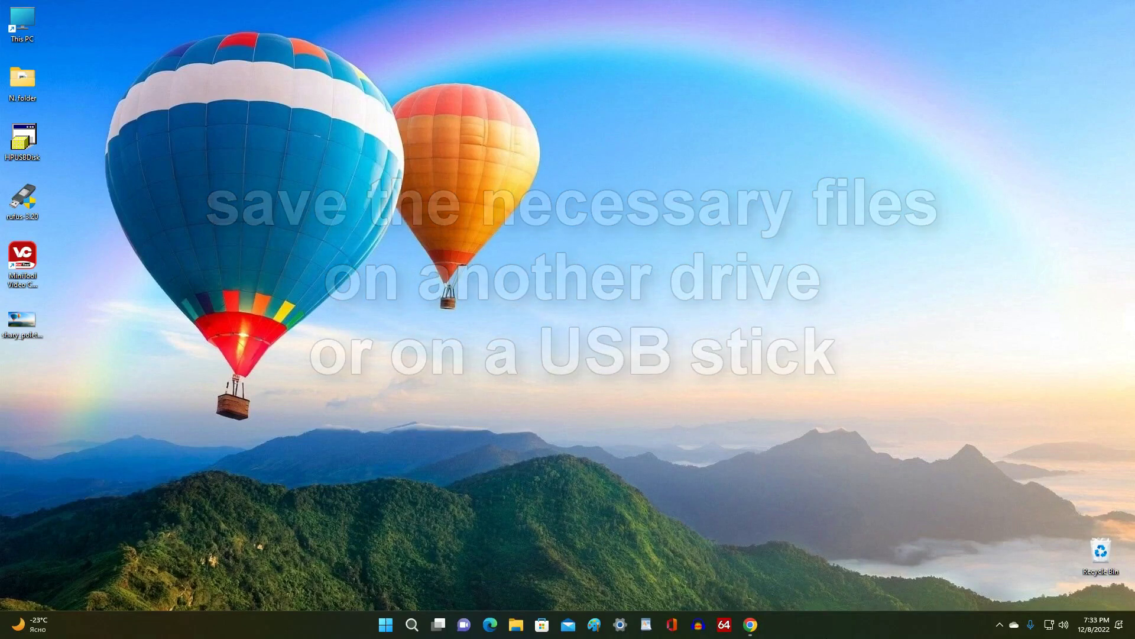
# Step: Check in System > Activation that Windows 11 Pro has a digital license, then close Settings
pyautogui.click(385, 625)
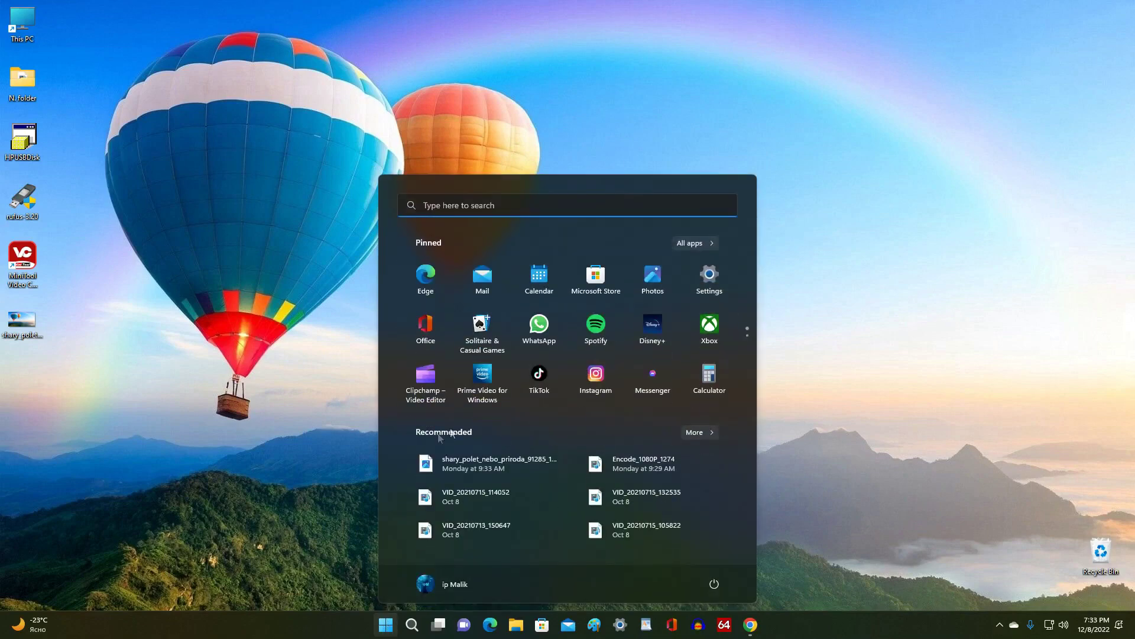
pyautogui.click(711, 277)
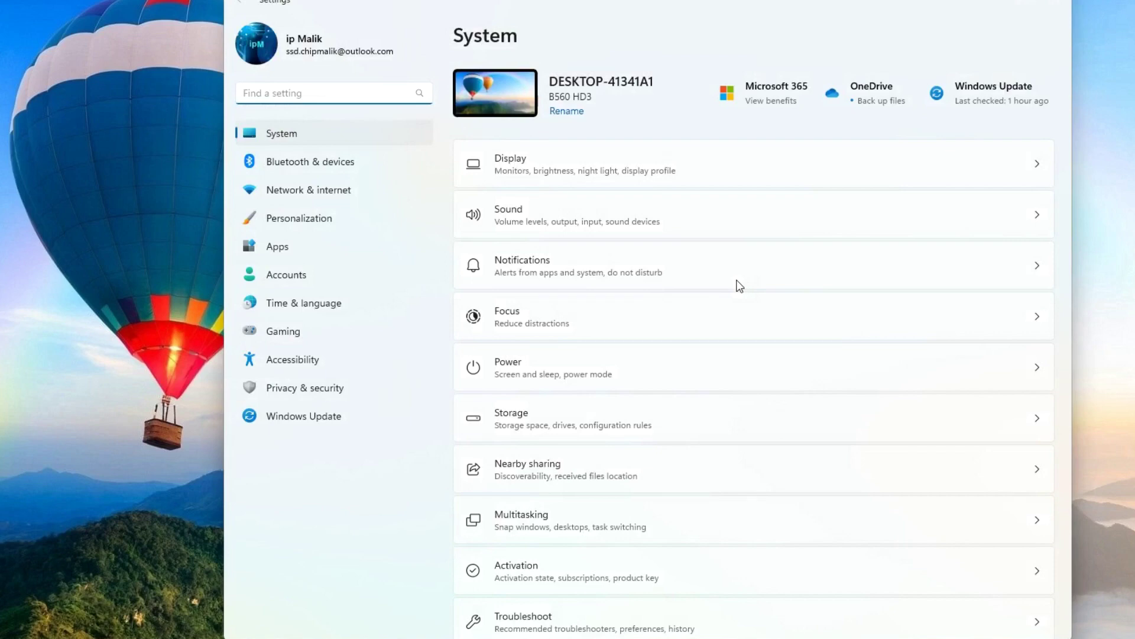
pyautogui.scroll(-5, 739, 285)
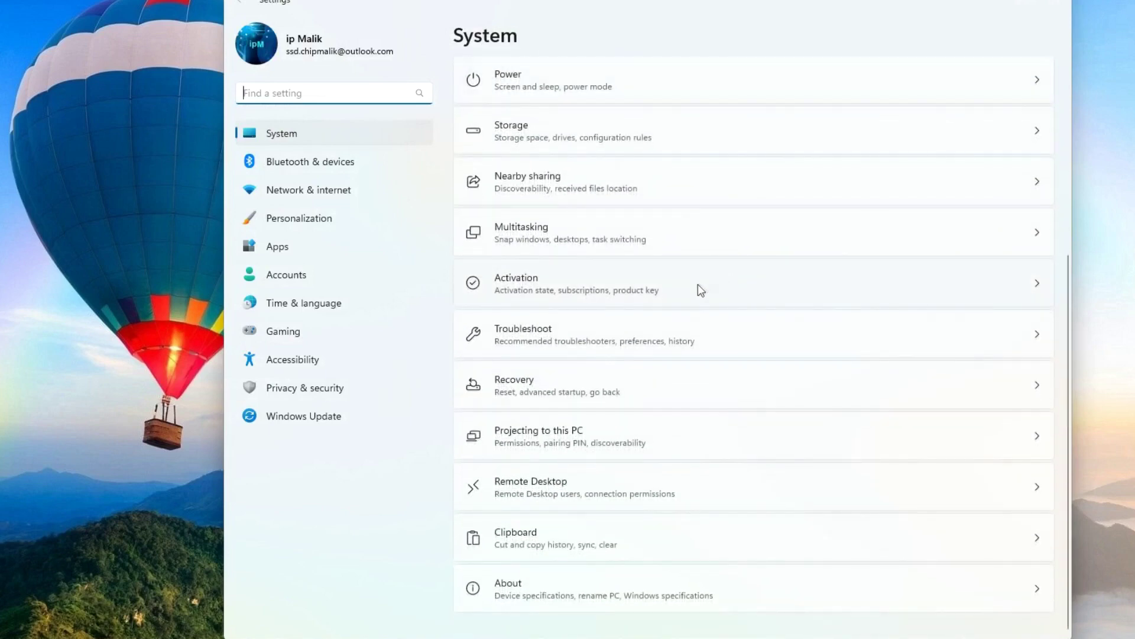
pyautogui.click(793, 290)
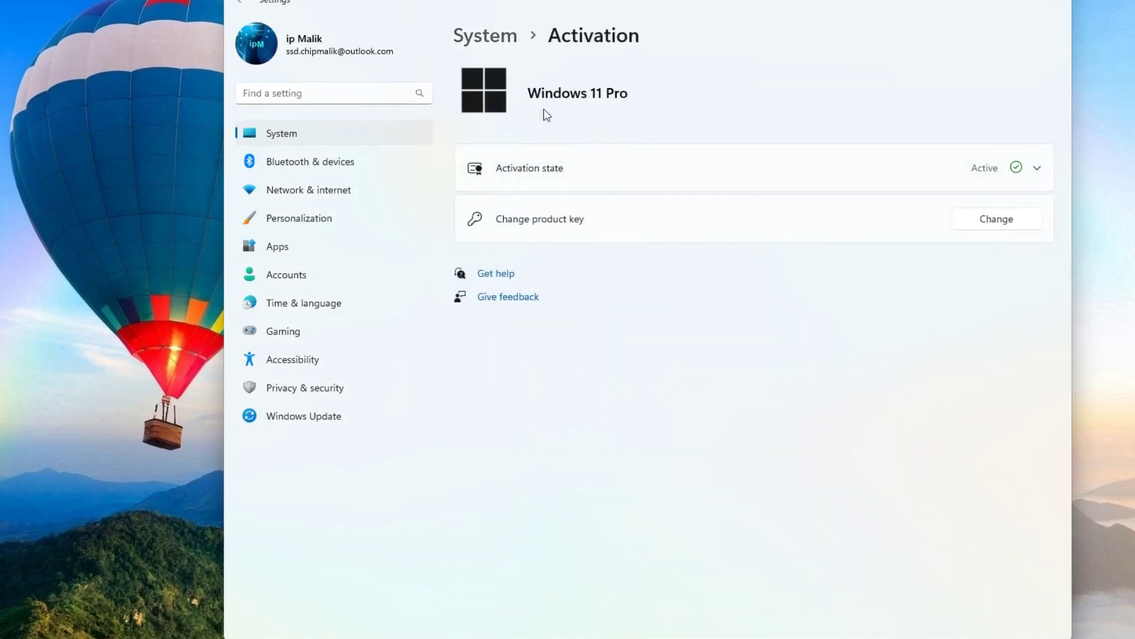
pyautogui.click(618, 171)
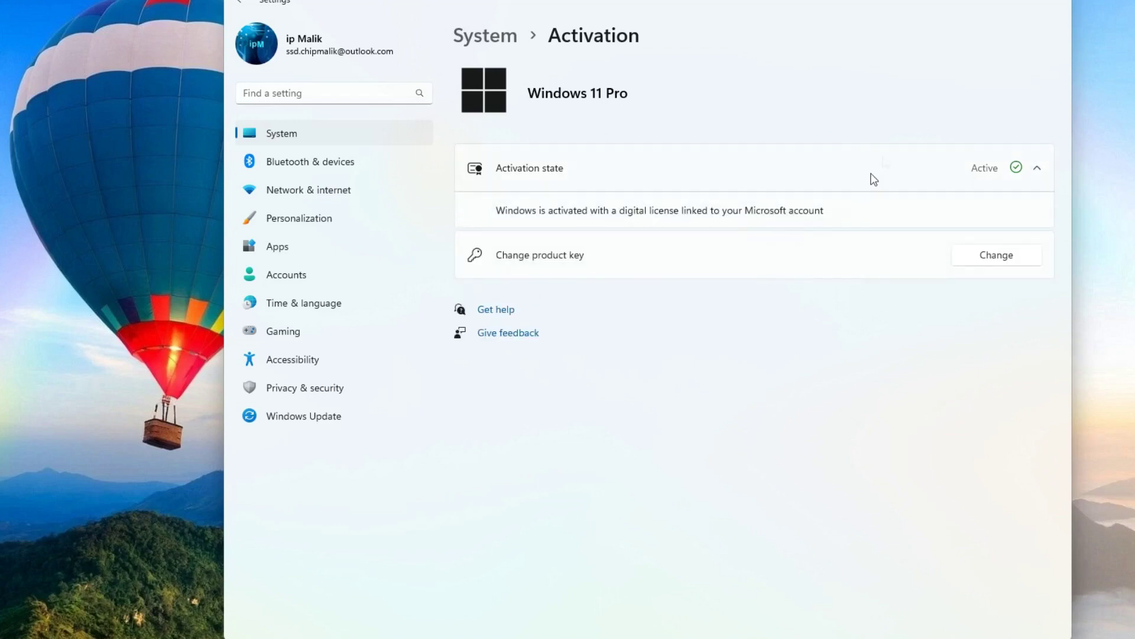
pyautogui.click(1058, 3)
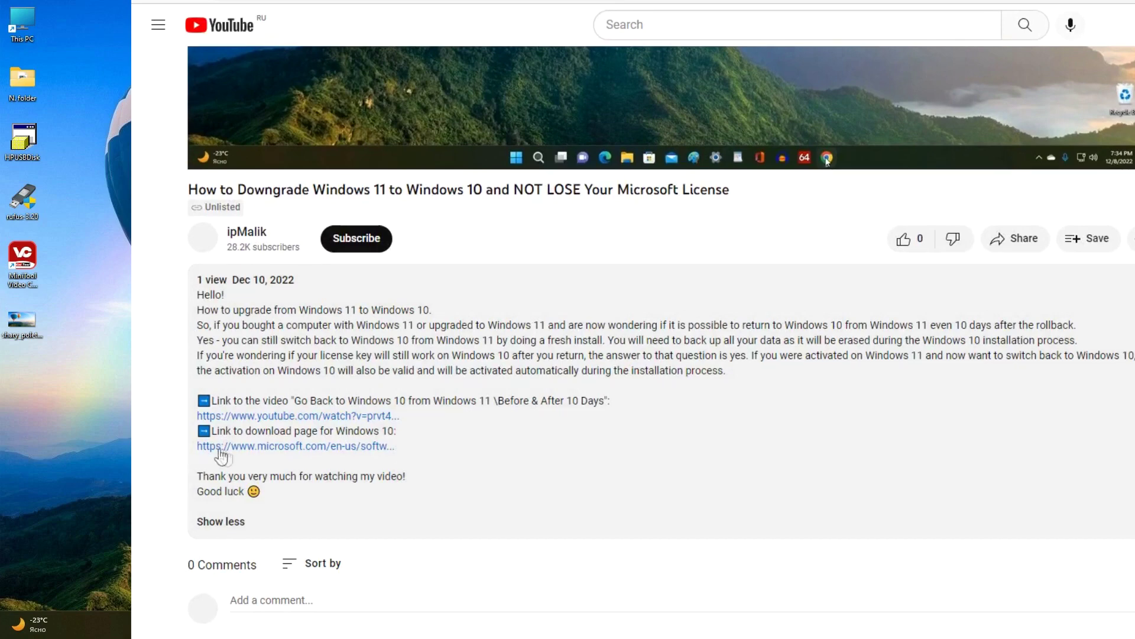
# Step: Open Microsoft's Download Windows 10 page and review the upgrade-this-PC instructions
pyautogui.click(314, 451)
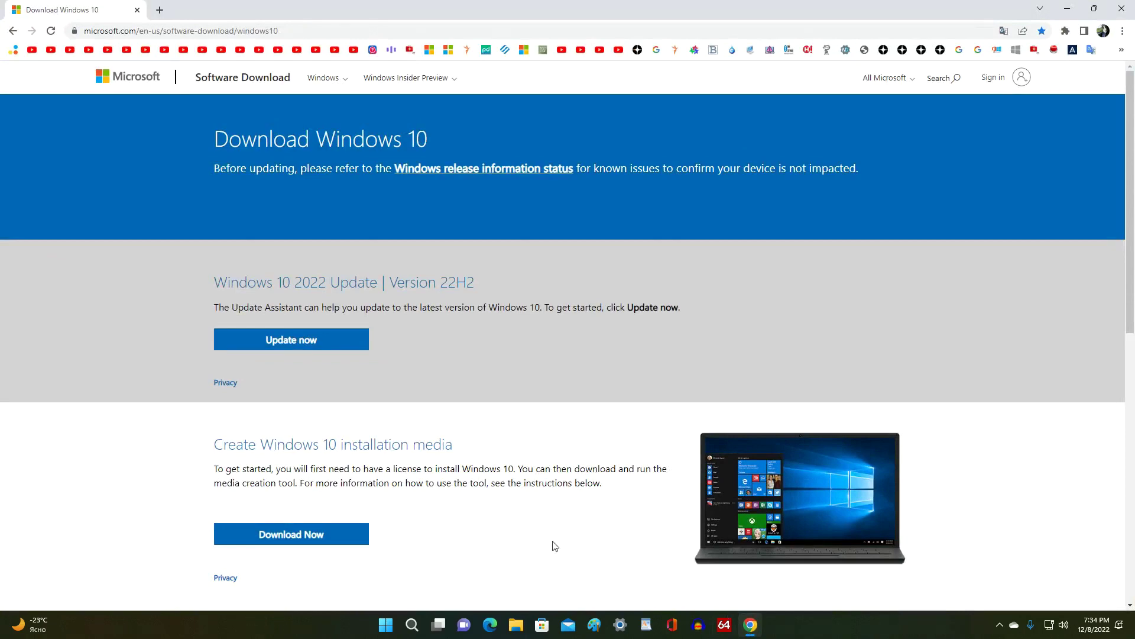
pyautogui.scroll(-4, 555, 545)
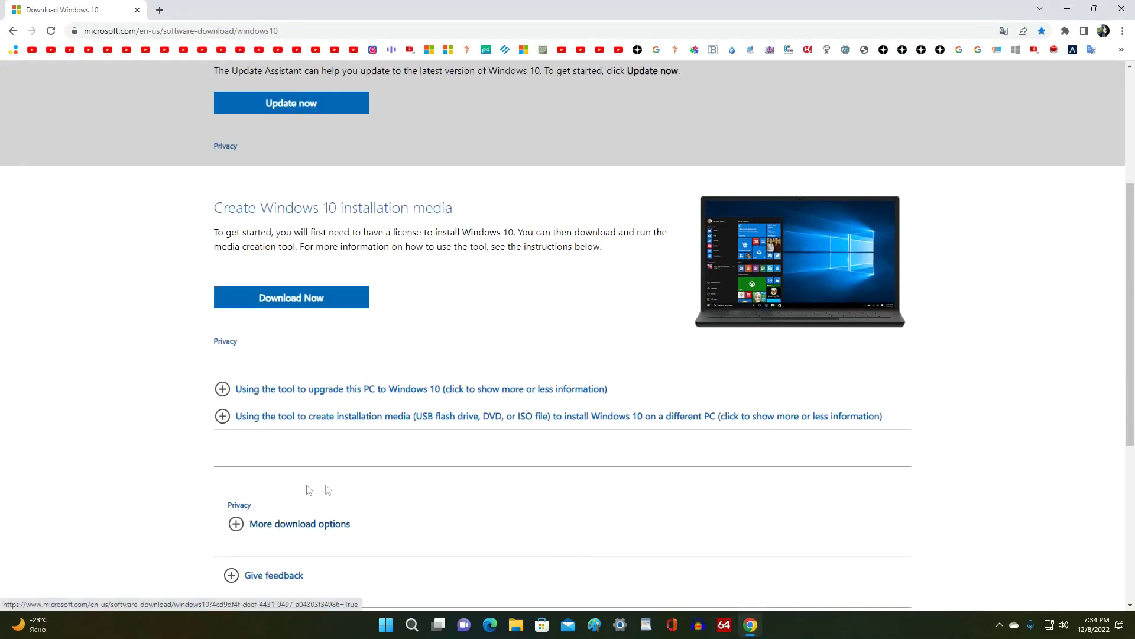
pyautogui.click(222, 389)
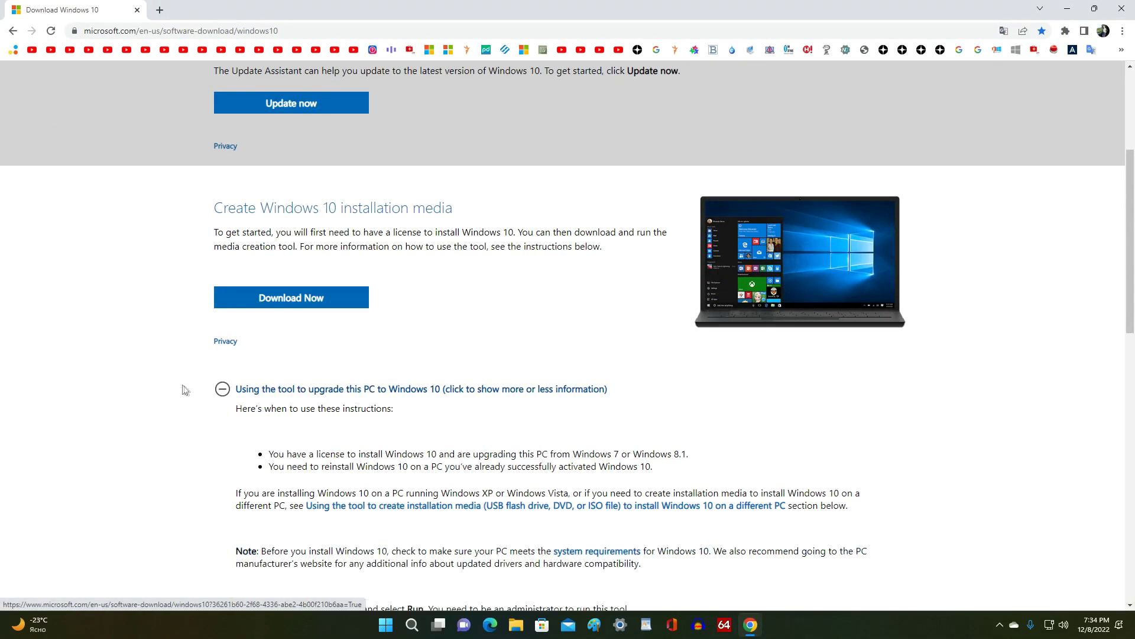
pyautogui.scroll(-5, 177, 391)
pyautogui.scroll(3, 167, 392)
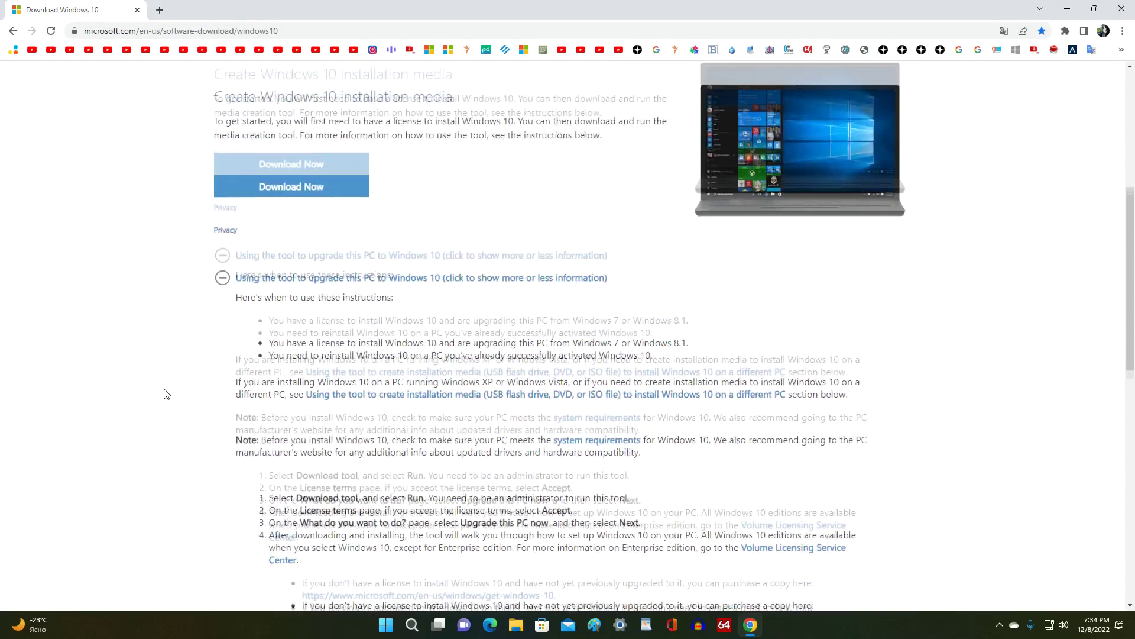
pyautogui.scroll(2, 167, 393)
pyautogui.click(222, 389)
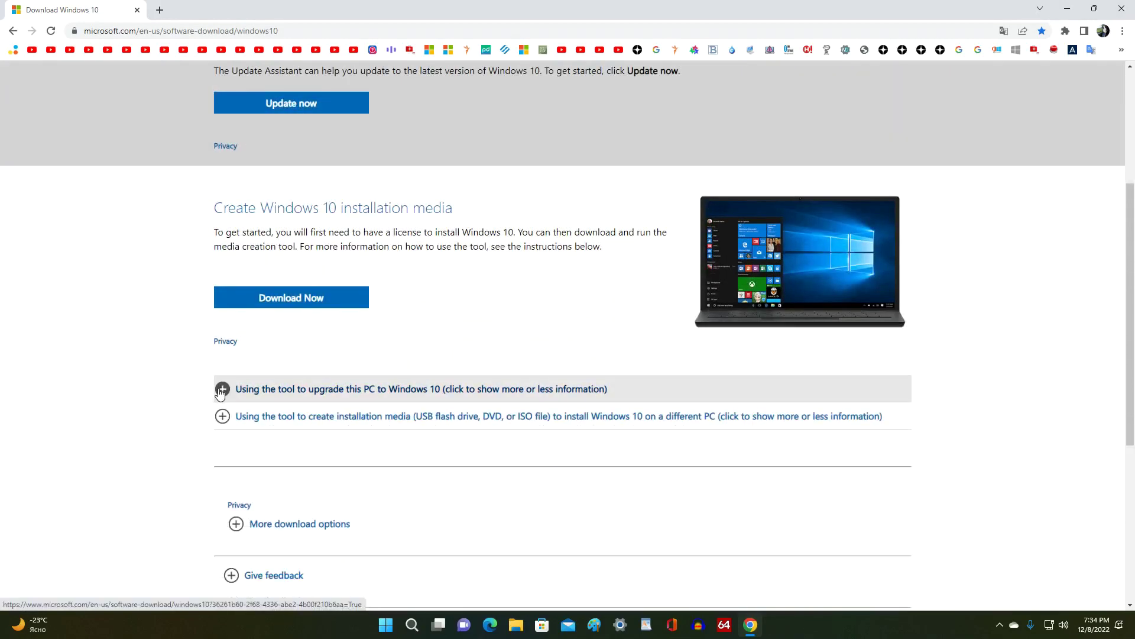
# Step: Save MediaCreationTool22H2 to the Downloads folder and close Chrome
pyautogui.click(359, 306)
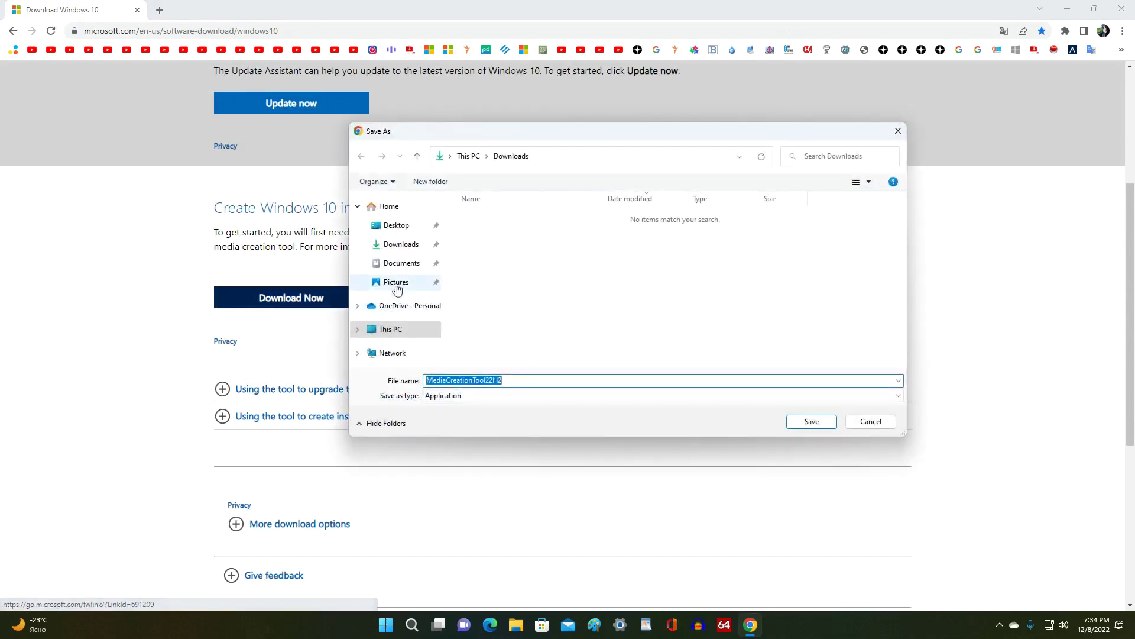
pyautogui.click(405, 250)
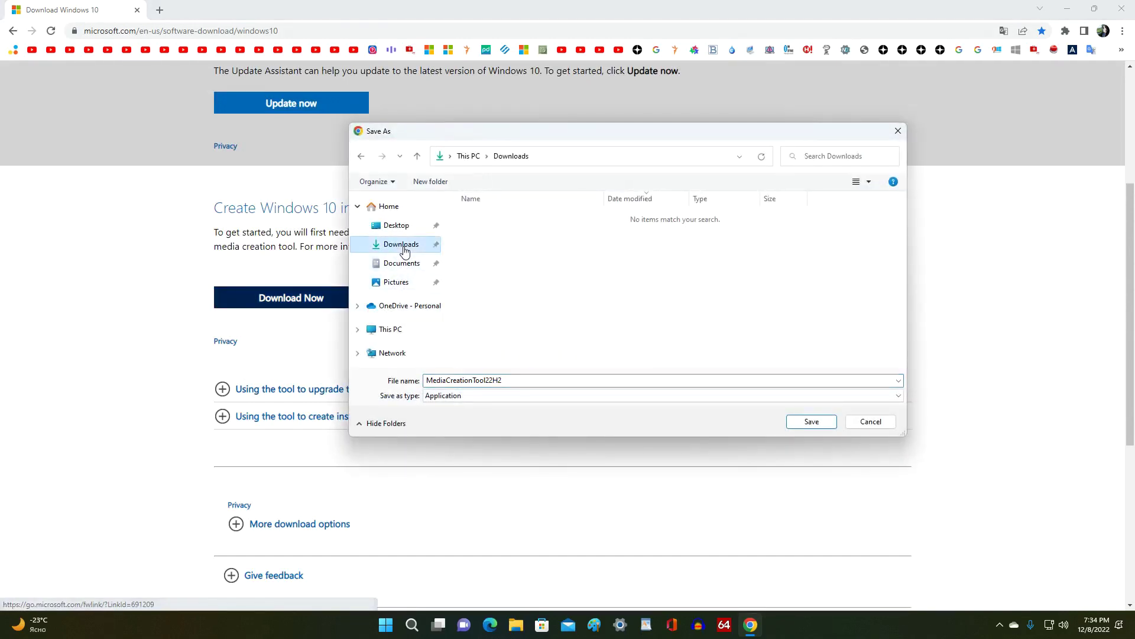
pyautogui.click(799, 425)
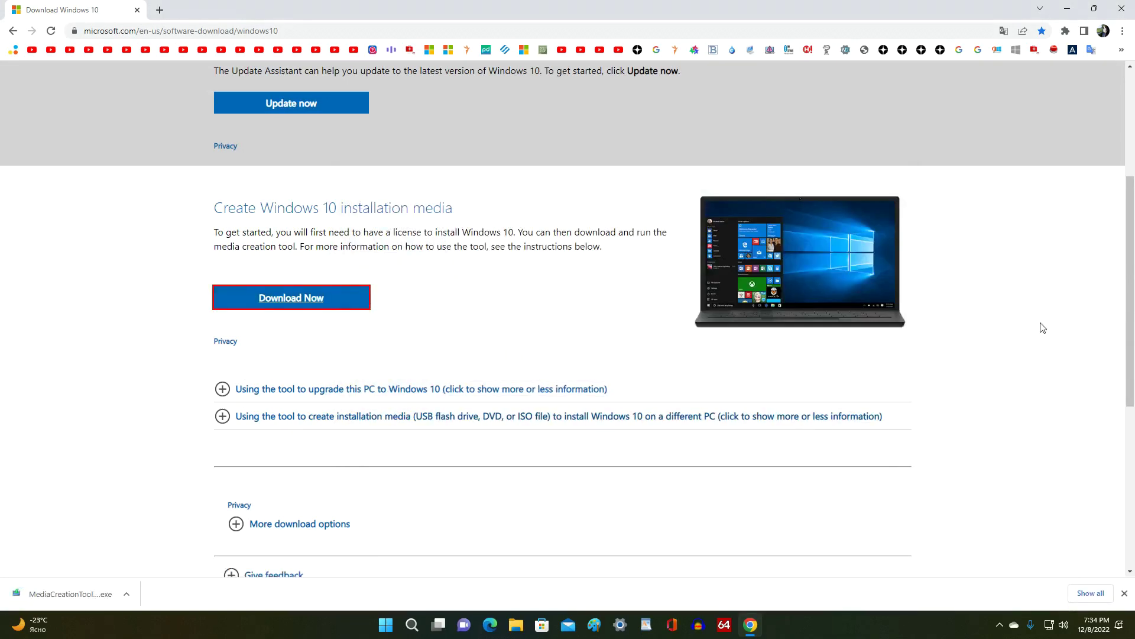
pyautogui.click(1122, 10)
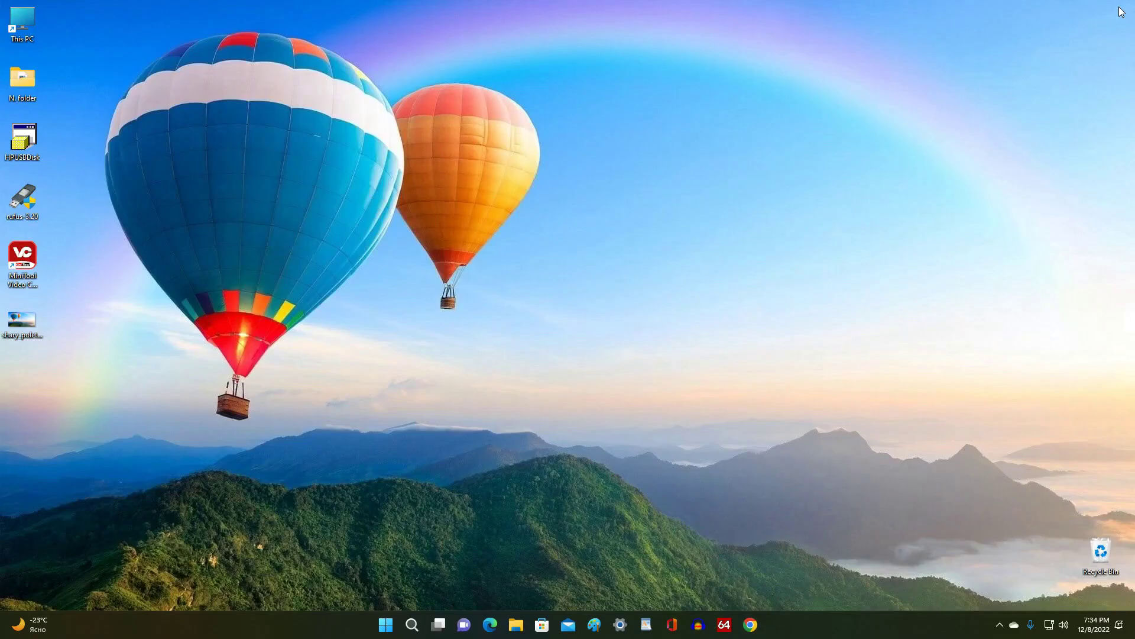
# Step: Run MediaCreationTool22H2 from Downloads in File Explorer, approving the User Account Control prompt
pyautogui.click(516, 624)
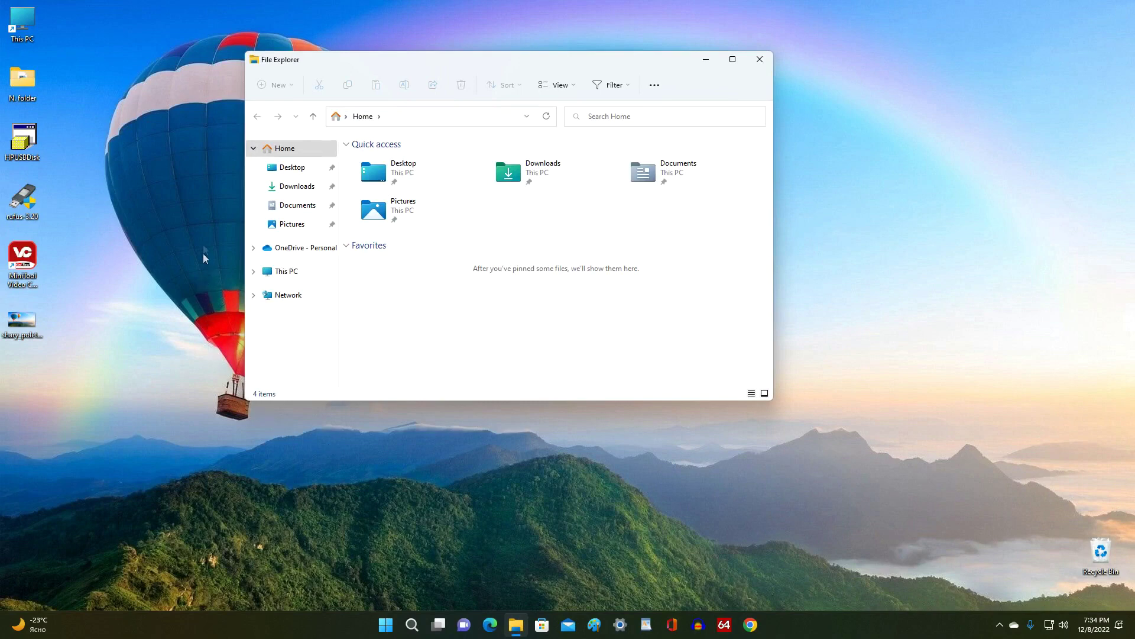
pyautogui.click(320, 190)
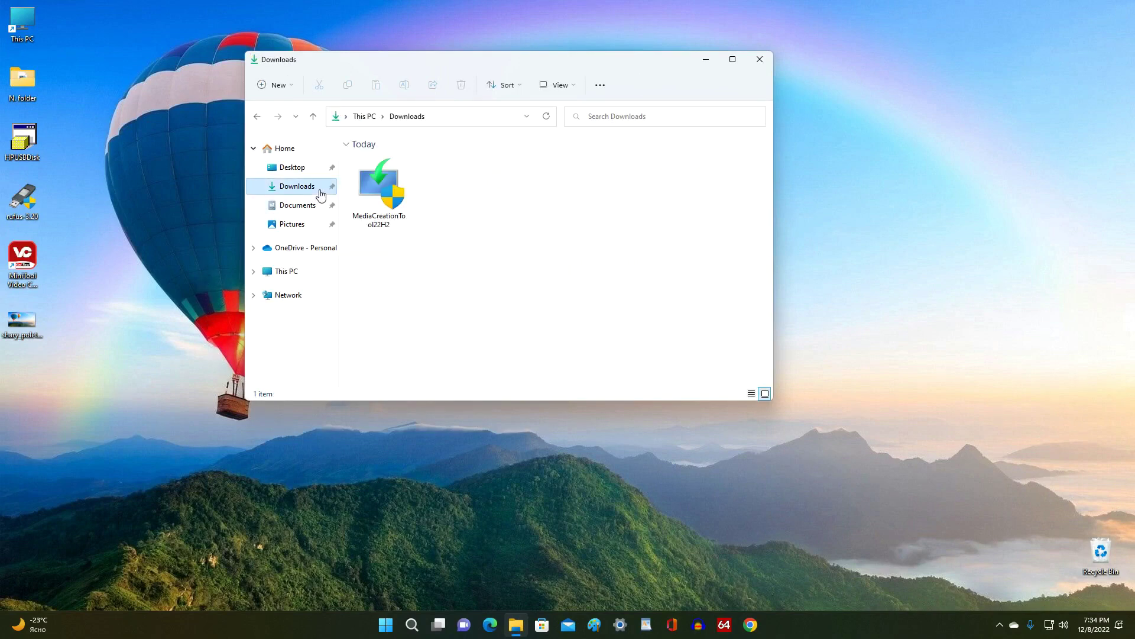
pyautogui.doubleClick(379, 188)
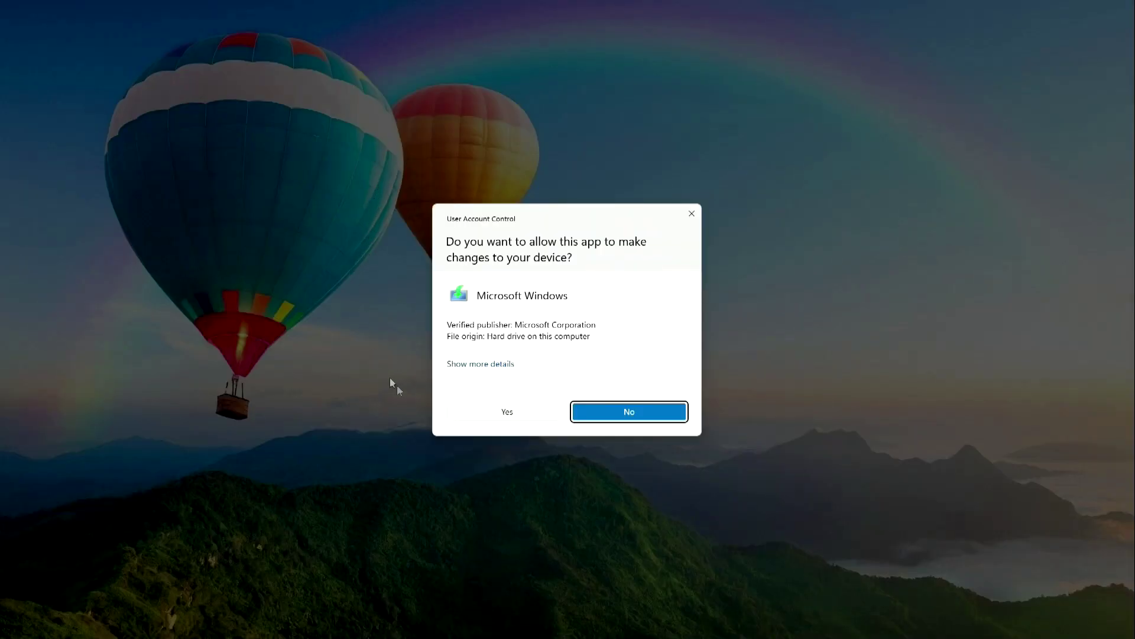
pyautogui.click(477, 416)
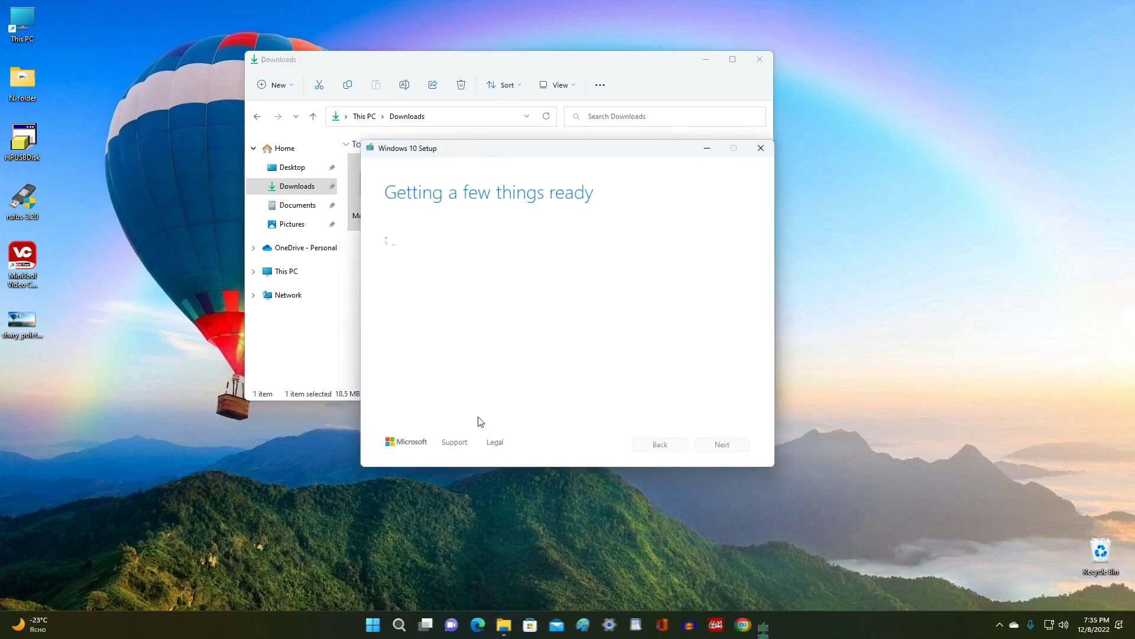
# Step: Close Explorer, accept the license terms and choose to create installation media for another PC
pyautogui.click(760, 59)
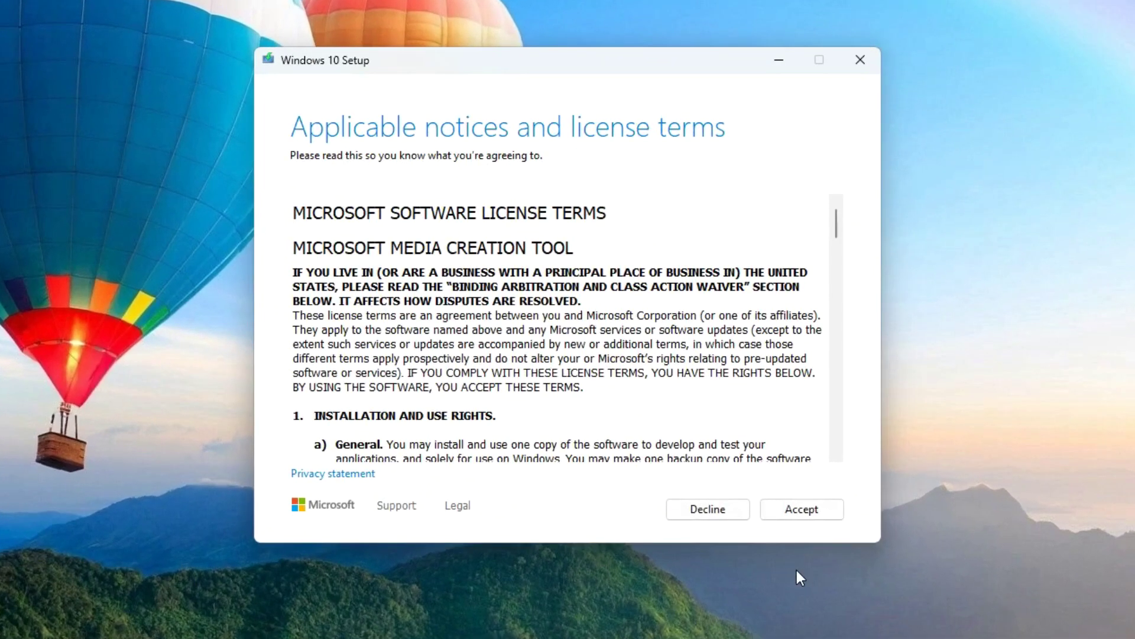
pyautogui.click(778, 518)
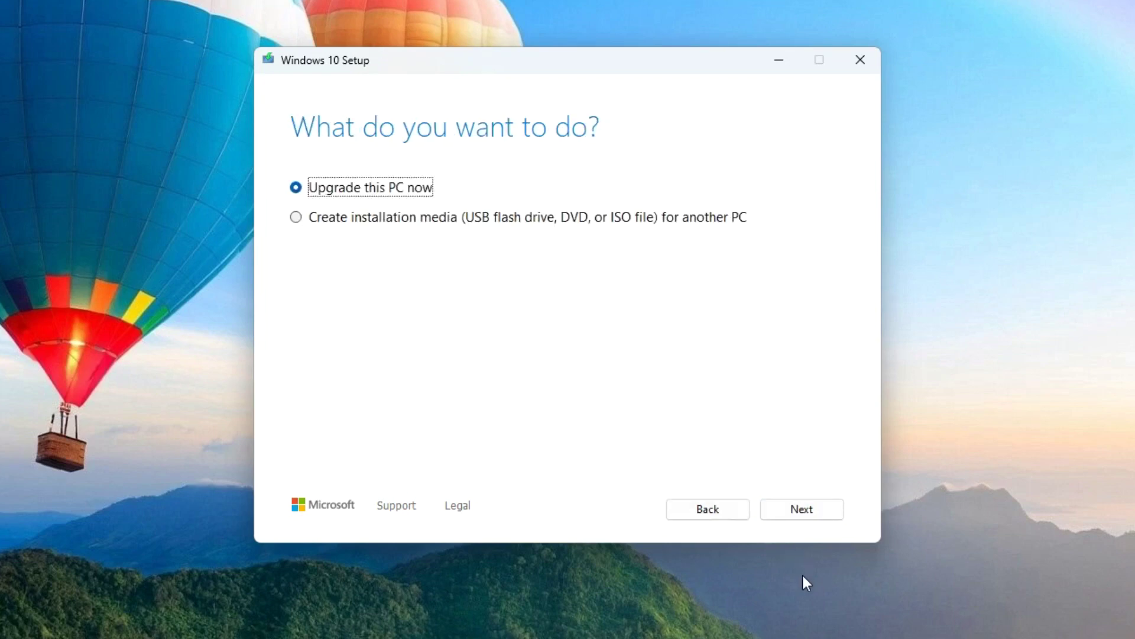
pyautogui.click(301, 221)
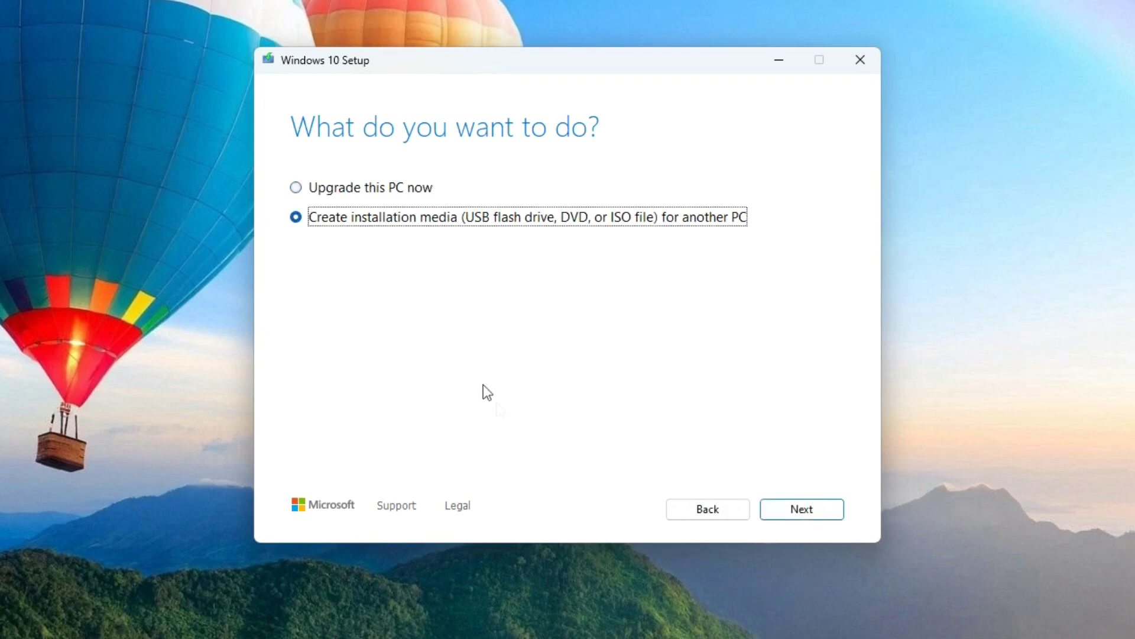
pyautogui.click(775, 515)
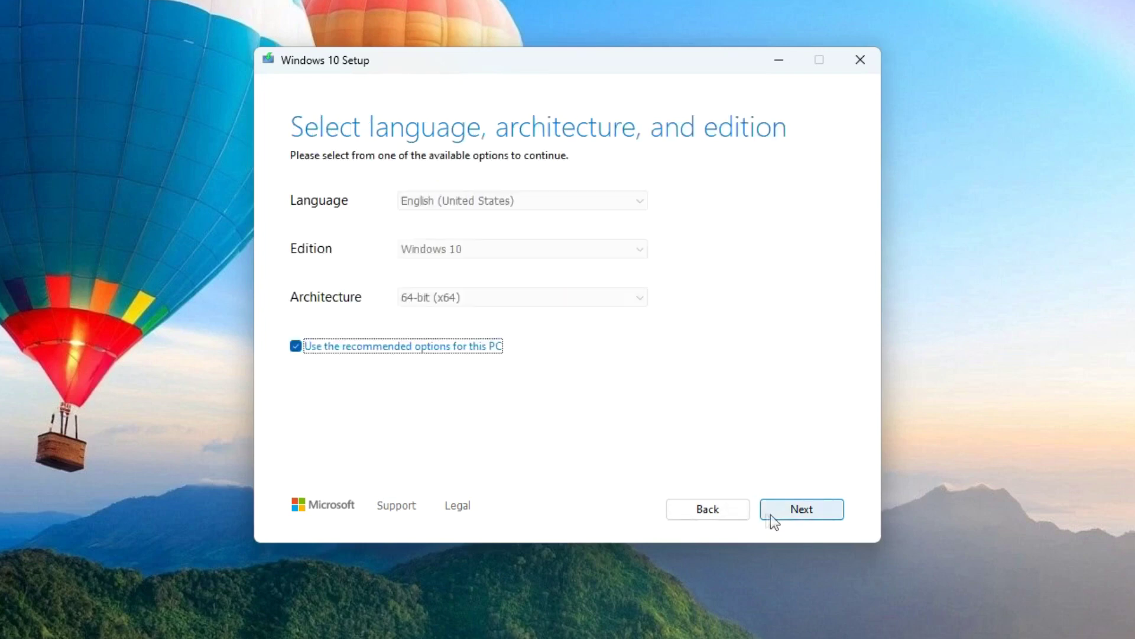
# Step: Keep English (United States), Windows 10, 64-bit (x64) with recommended options unchecked, and continue
pyautogui.click(296, 346)
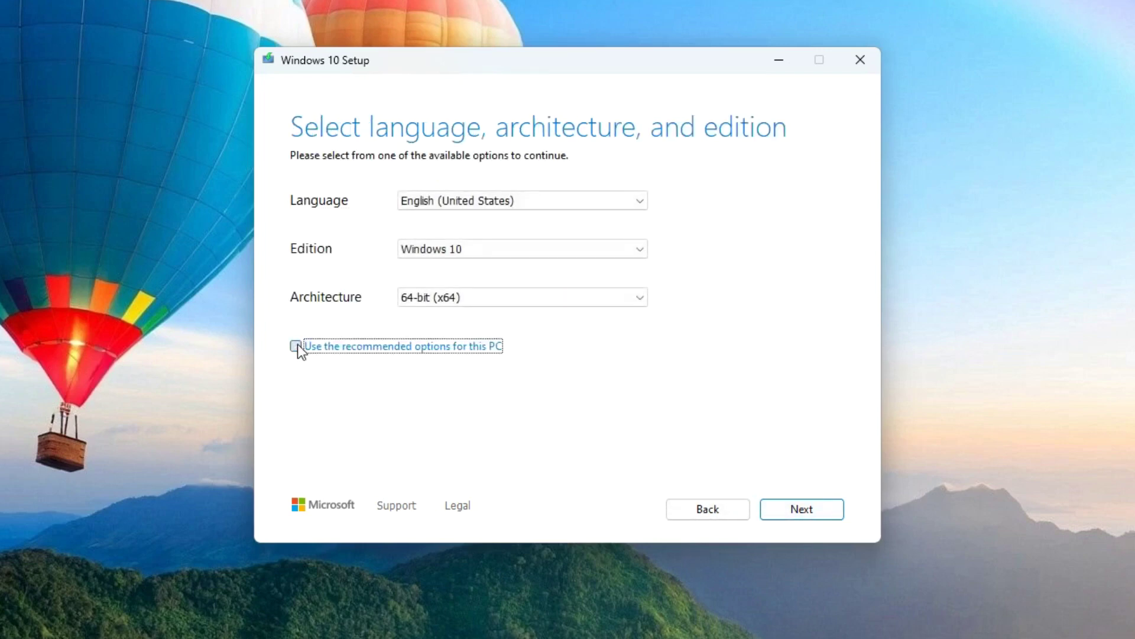
pyautogui.click(643, 204)
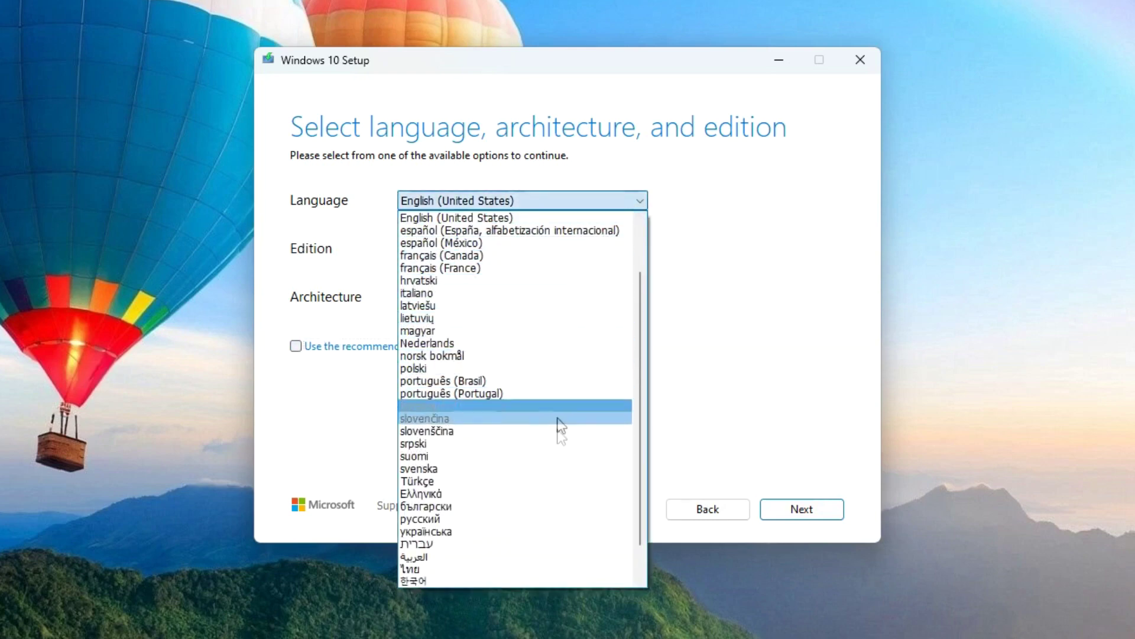
pyautogui.click(680, 270)
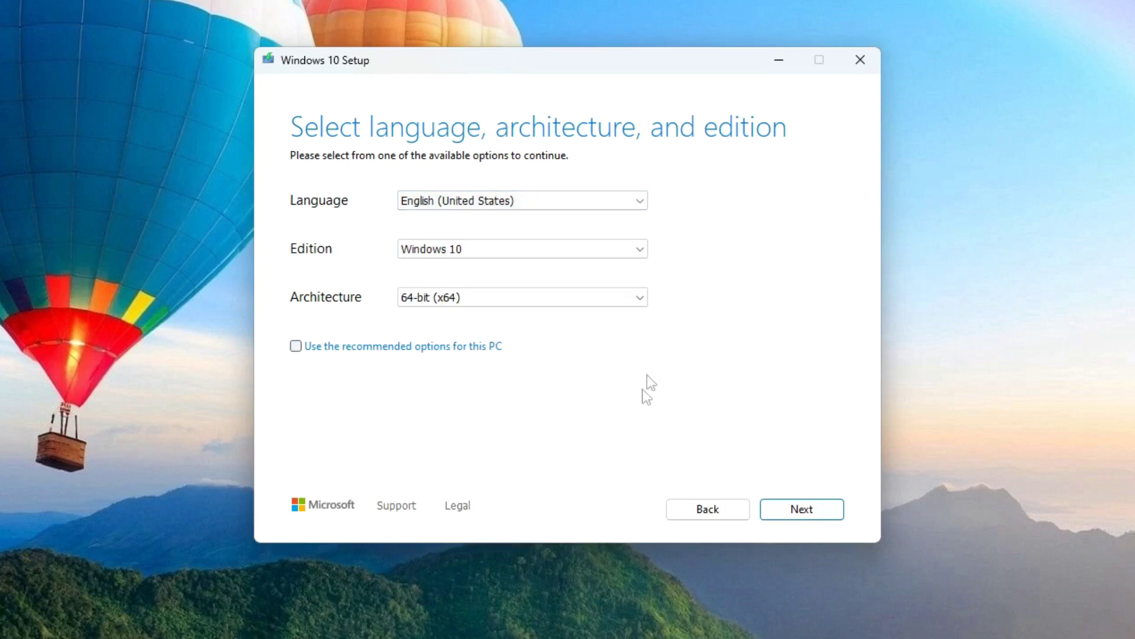
pyautogui.click(774, 517)
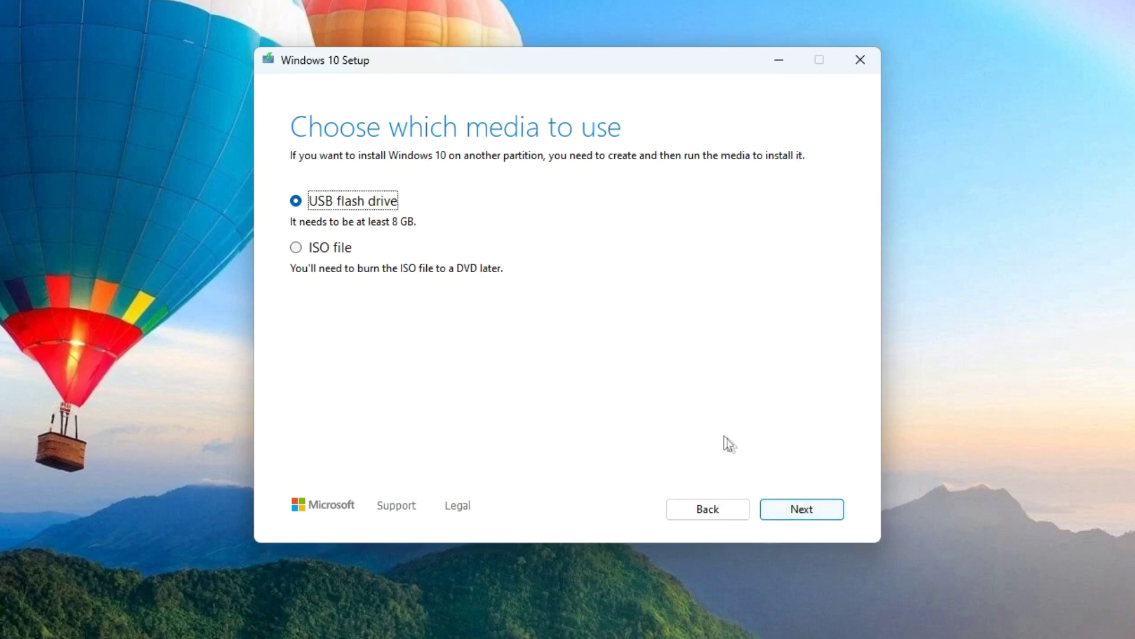
# Step: Choose ISO file media and save it as Windows.iso in the Downloads folder
pyautogui.click(299, 250)
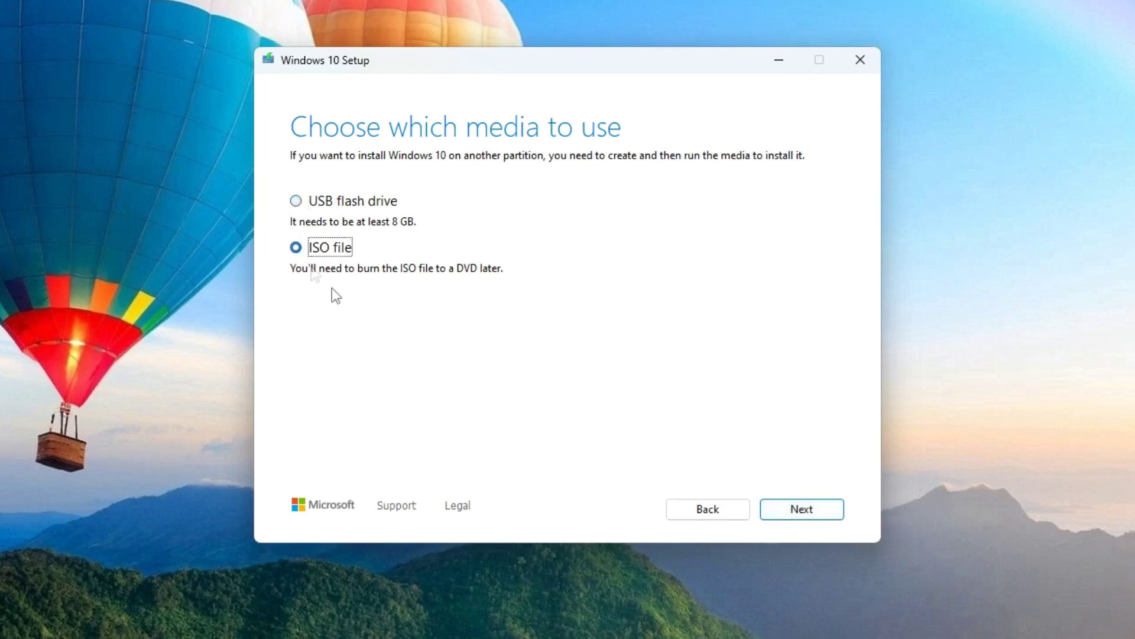
pyautogui.click(772, 512)
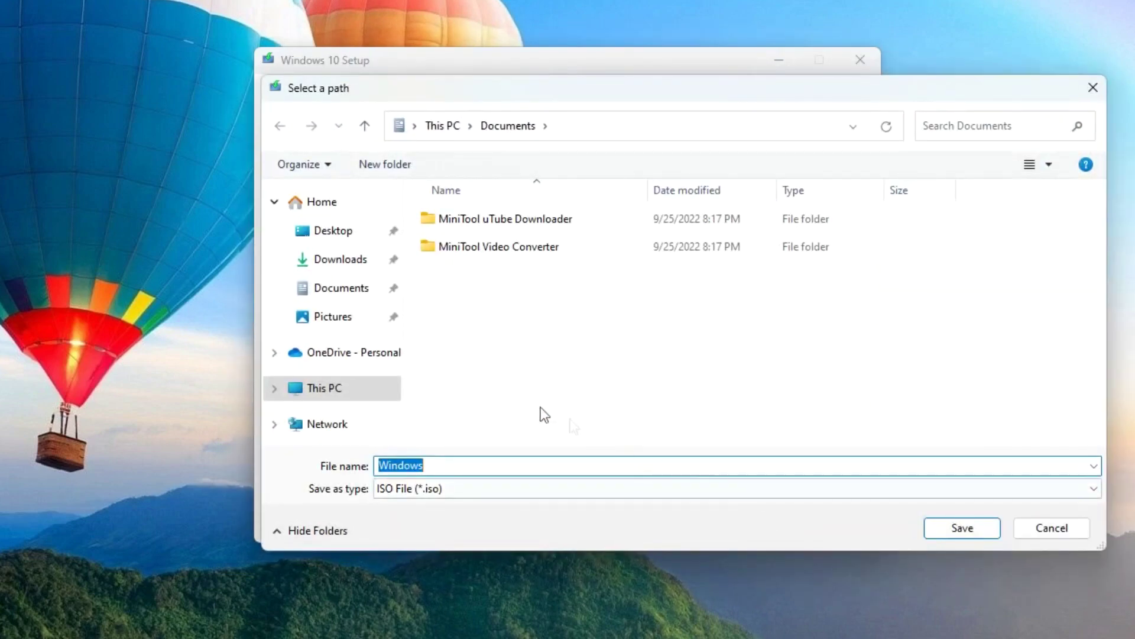
pyautogui.click(348, 265)
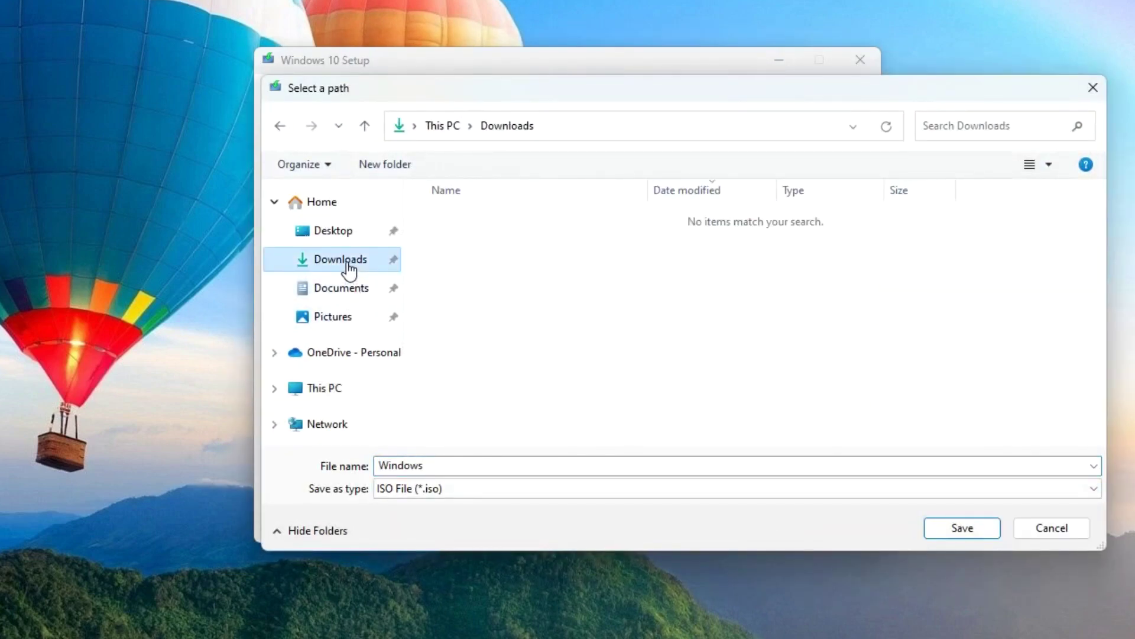
pyautogui.click(936, 536)
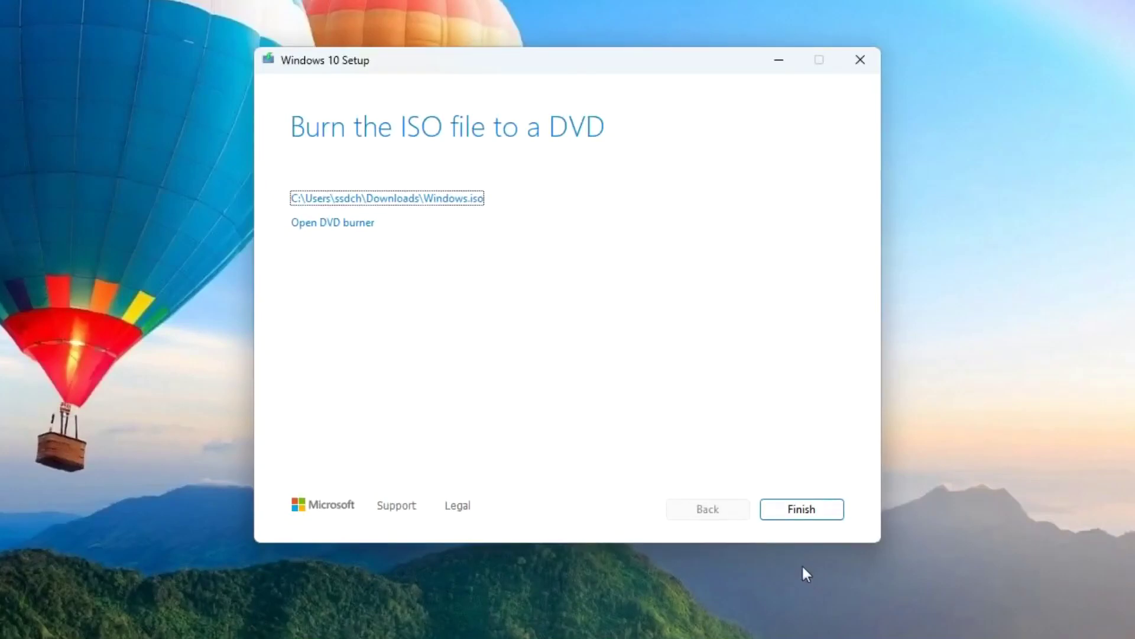
# Step: Finish the Media Creation Tool, mount Windows.iso from Downloads as DVD Drive (F:), and run its setup
pyautogui.click(775, 515)
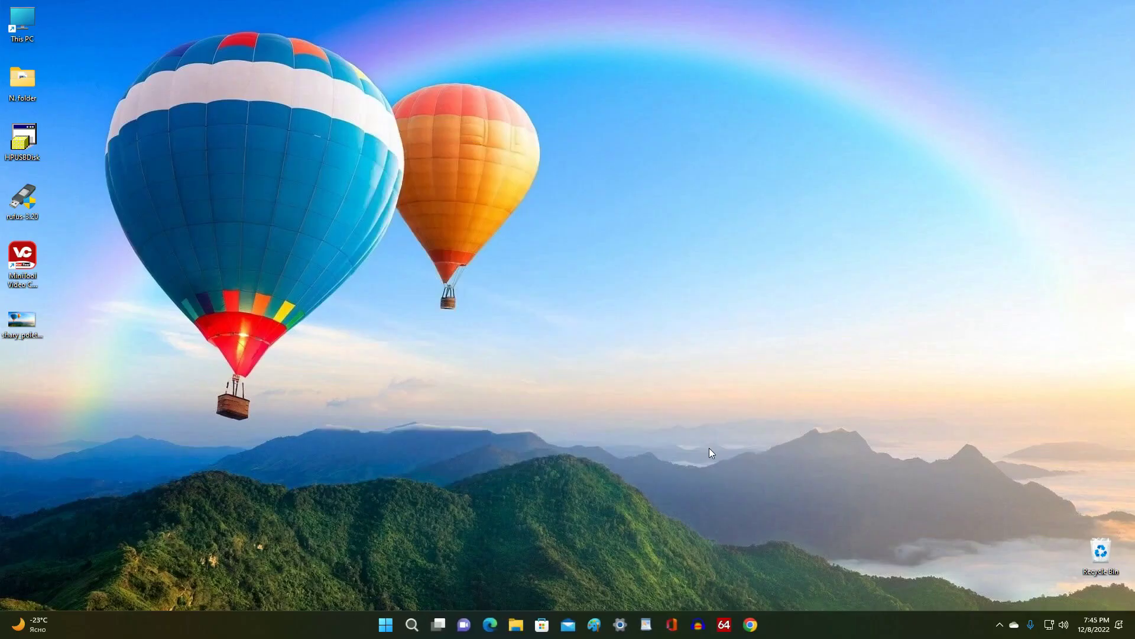
pyautogui.click(515, 624)
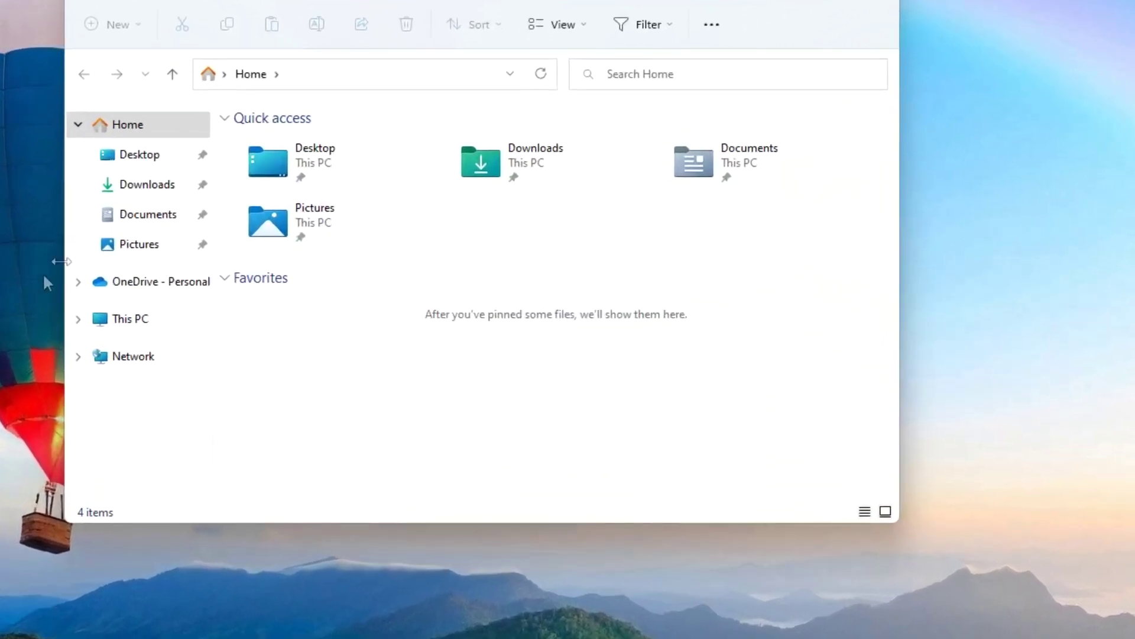
pyautogui.click(184, 193)
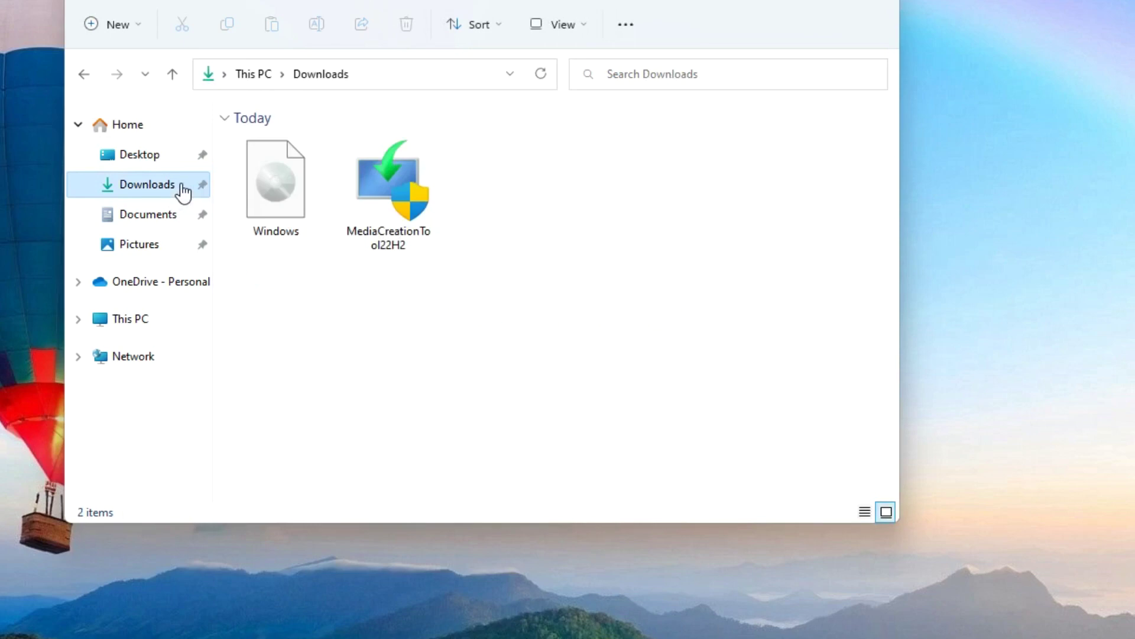
pyautogui.click(277, 191)
pyautogui.doubleClick(277, 190)
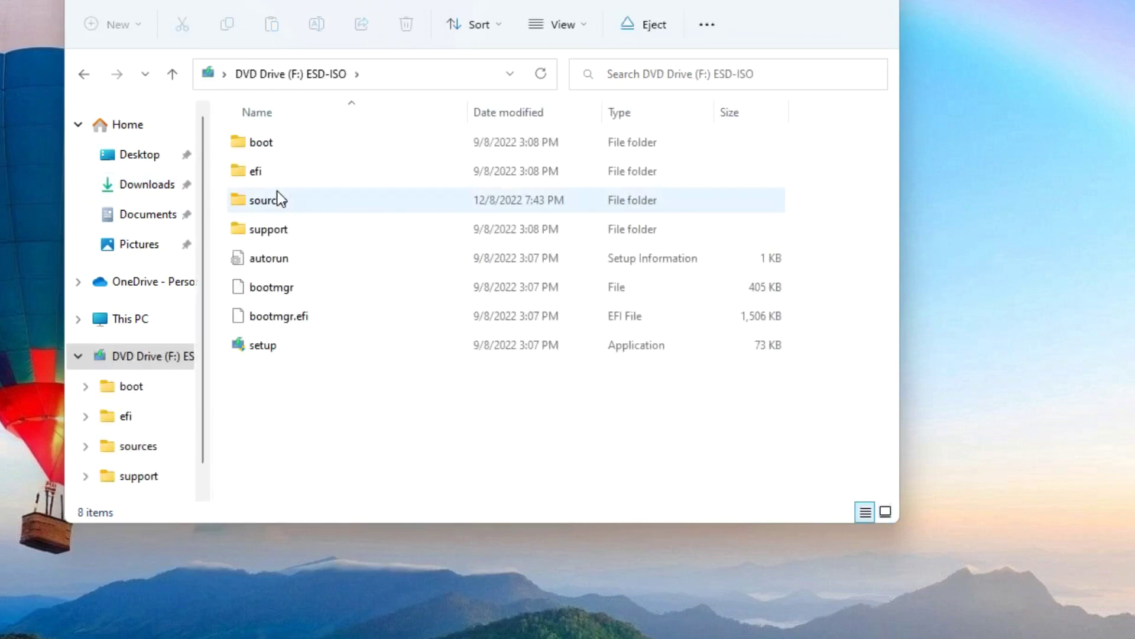
pyautogui.doubleClick(303, 347)
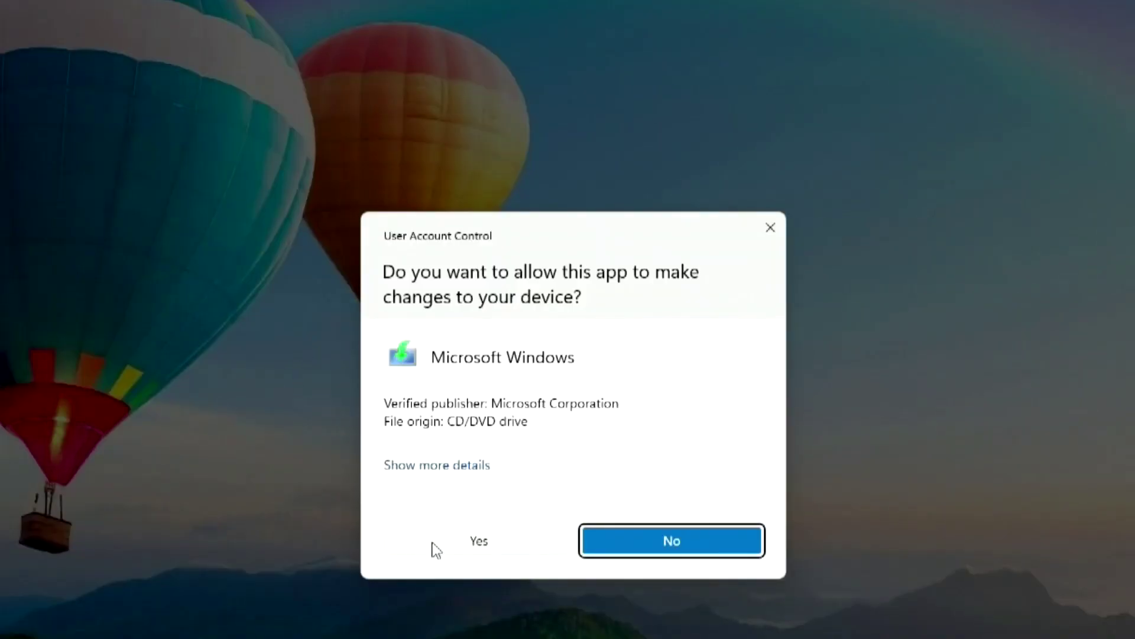
# Step: Approve the installer's UAC prompt, continue past the updates page, and close File Explorer
pyautogui.click(434, 543)
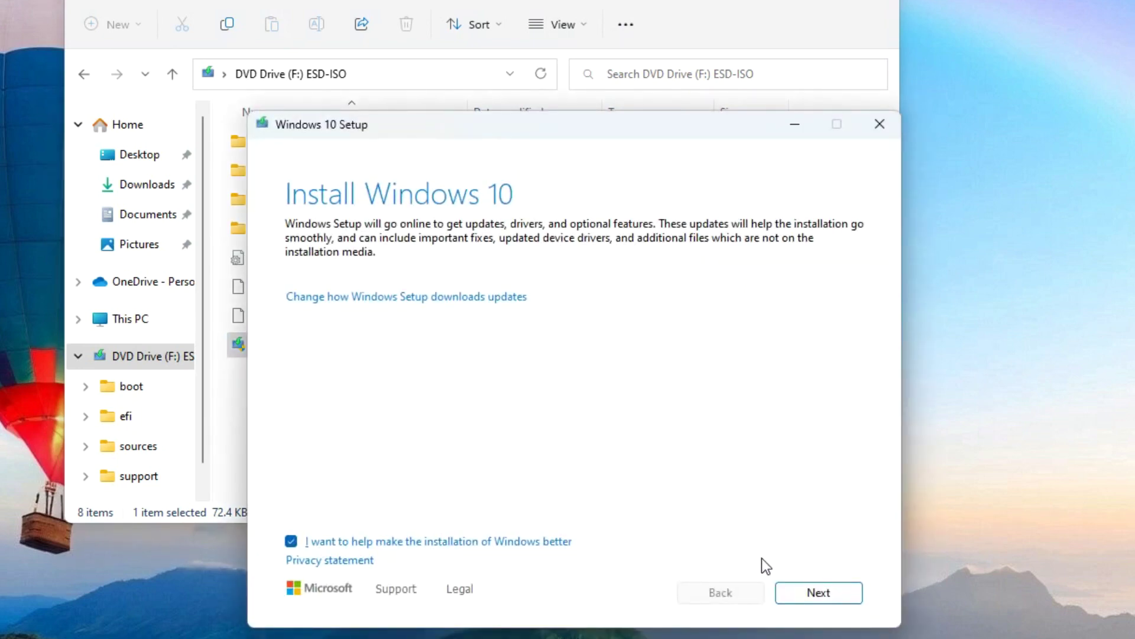
pyautogui.click(790, 594)
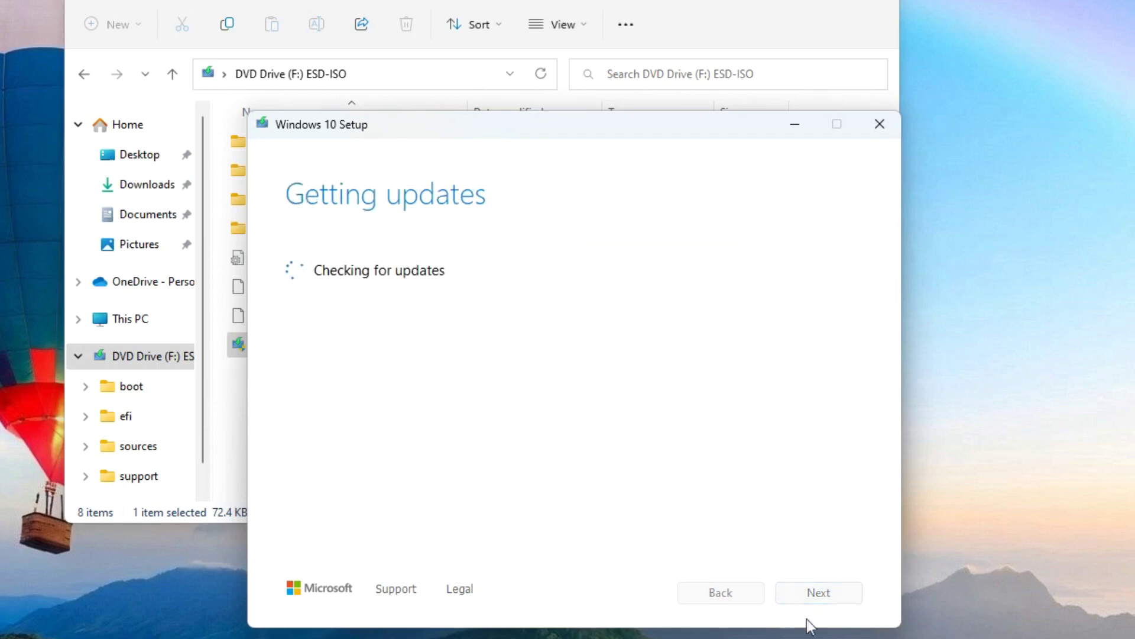
pyautogui.click(884, 3)
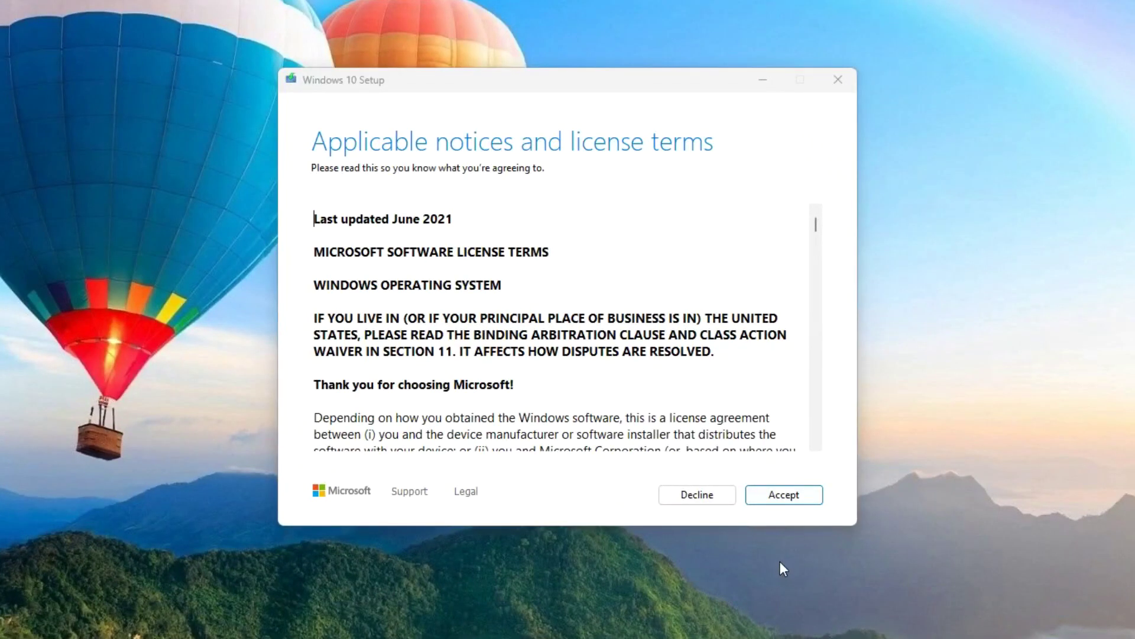
# Step: Accept the license, keep Nothing, and start the Windows 10 Pro installation
pyautogui.click(764, 500)
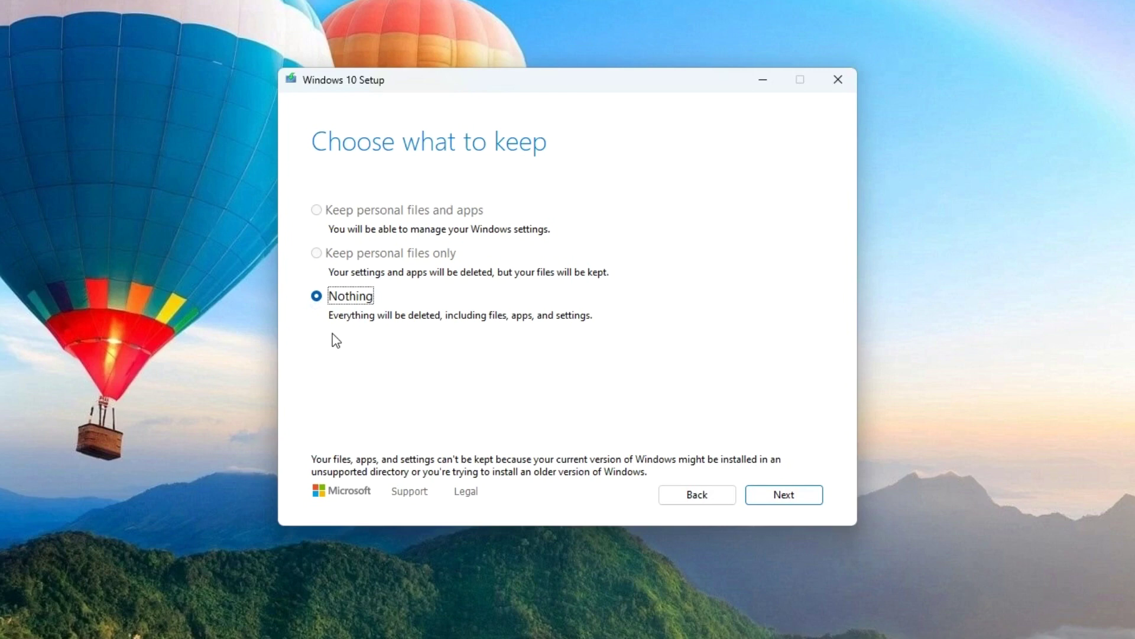
pyautogui.click(756, 500)
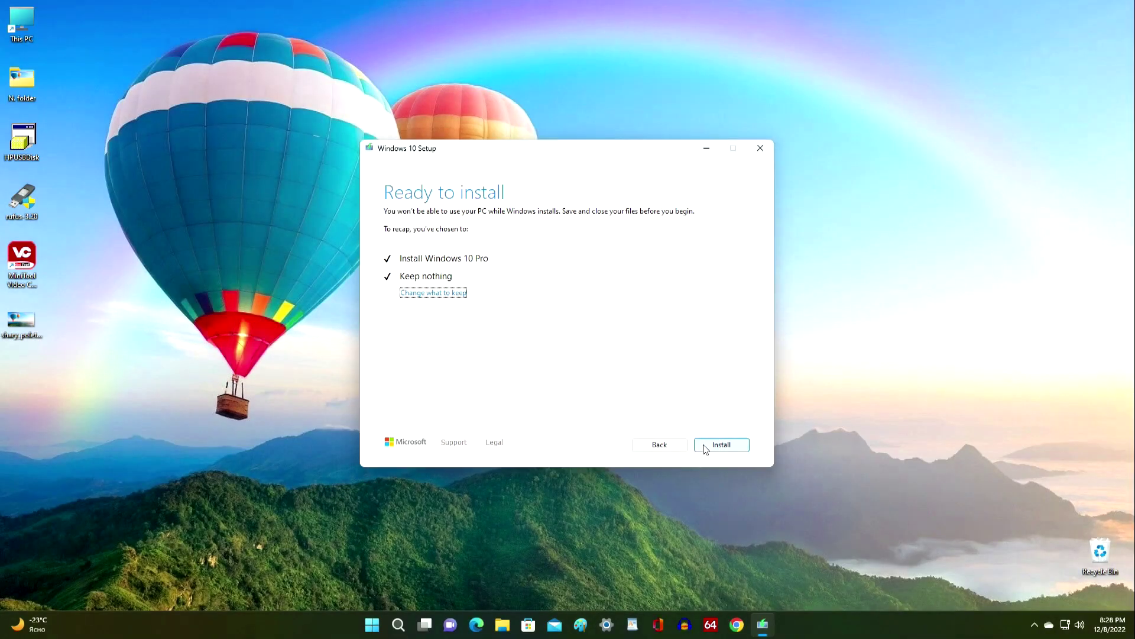
pyautogui.click(705, 447)
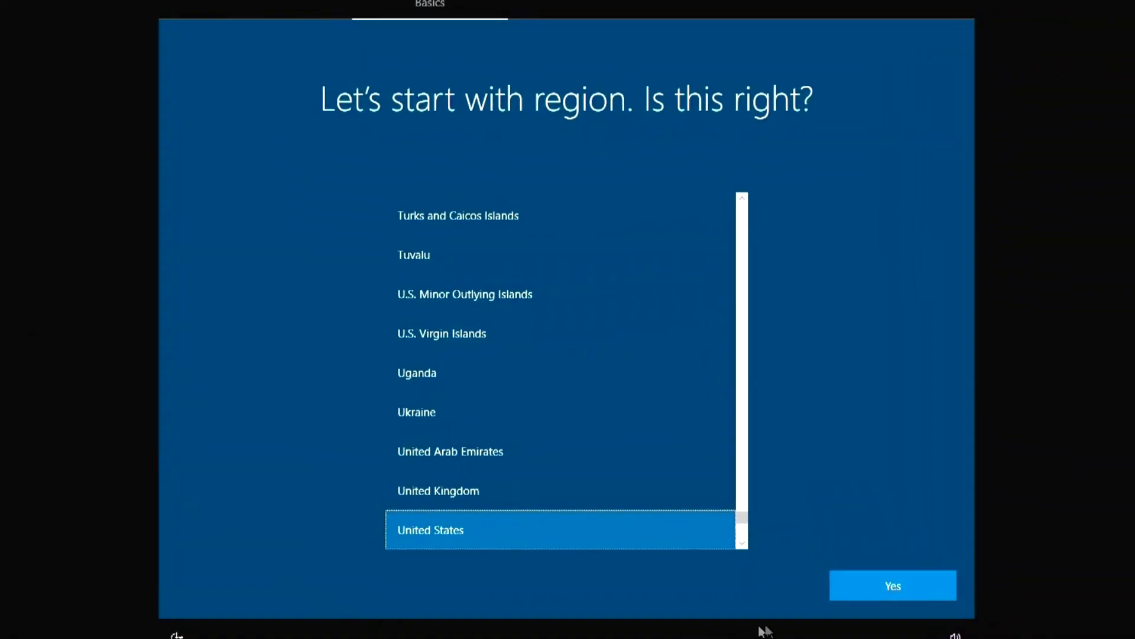
# Step: Confirm United States region and US keyboard layout, skipping a second layout
pyautogui.click(848, 596)
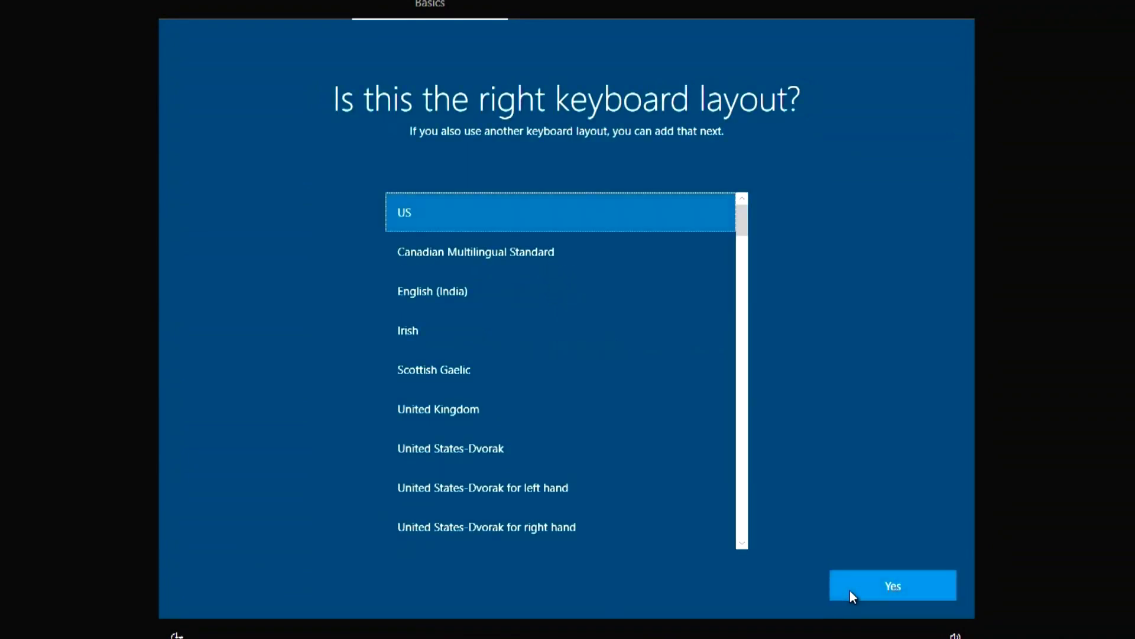
pyautogui.click(850, 590)
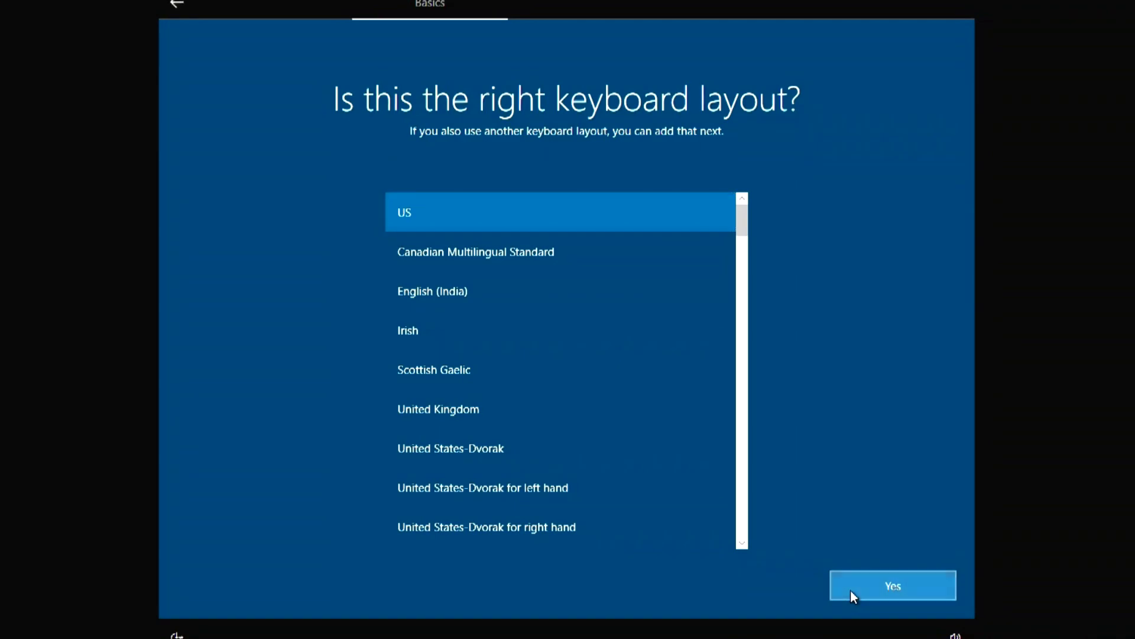
pyautogui.click(851, 592)
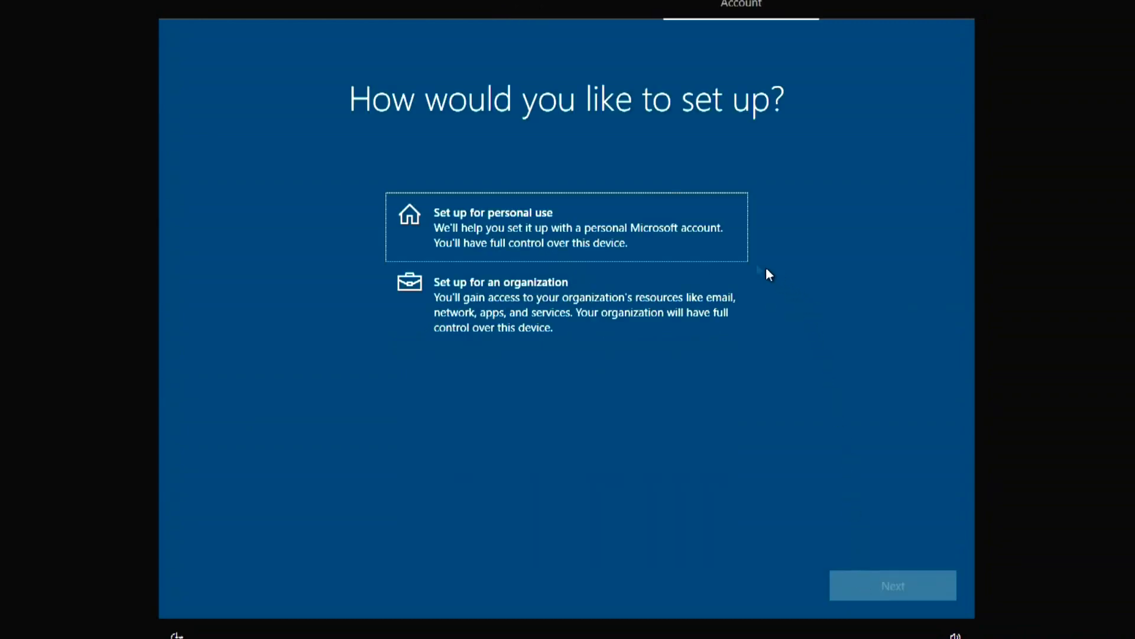
# Step: Set up for personal use with an offline account, entering a user name and leaving the password blank
pyautogui.click(730, 252)
pyautogui.click(852, 590)
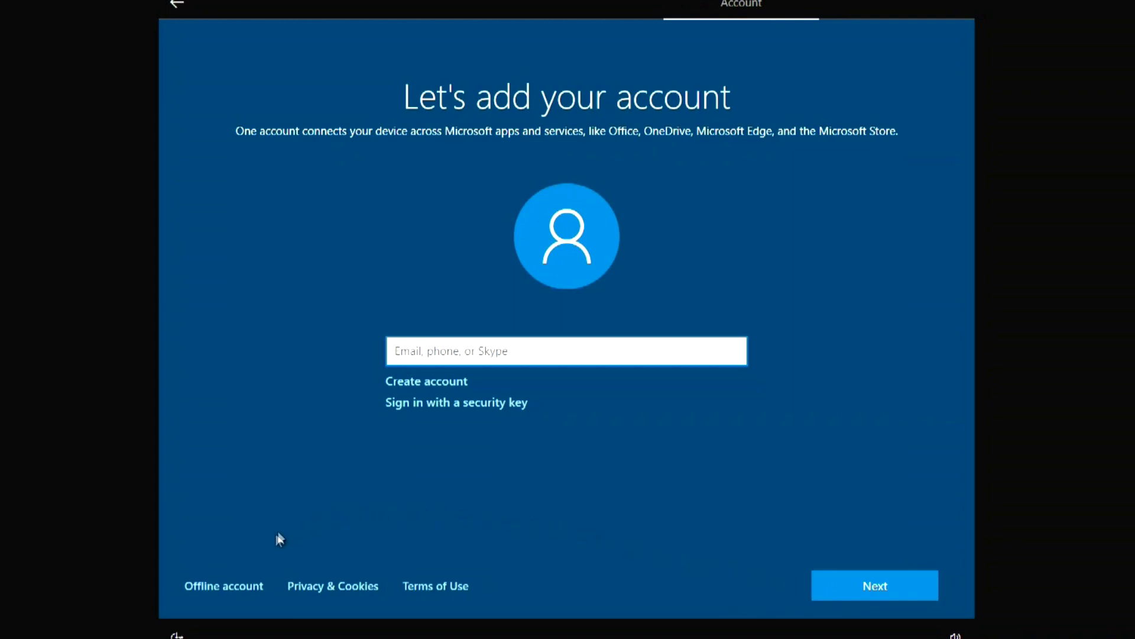
pyautogui.click(254, 588)
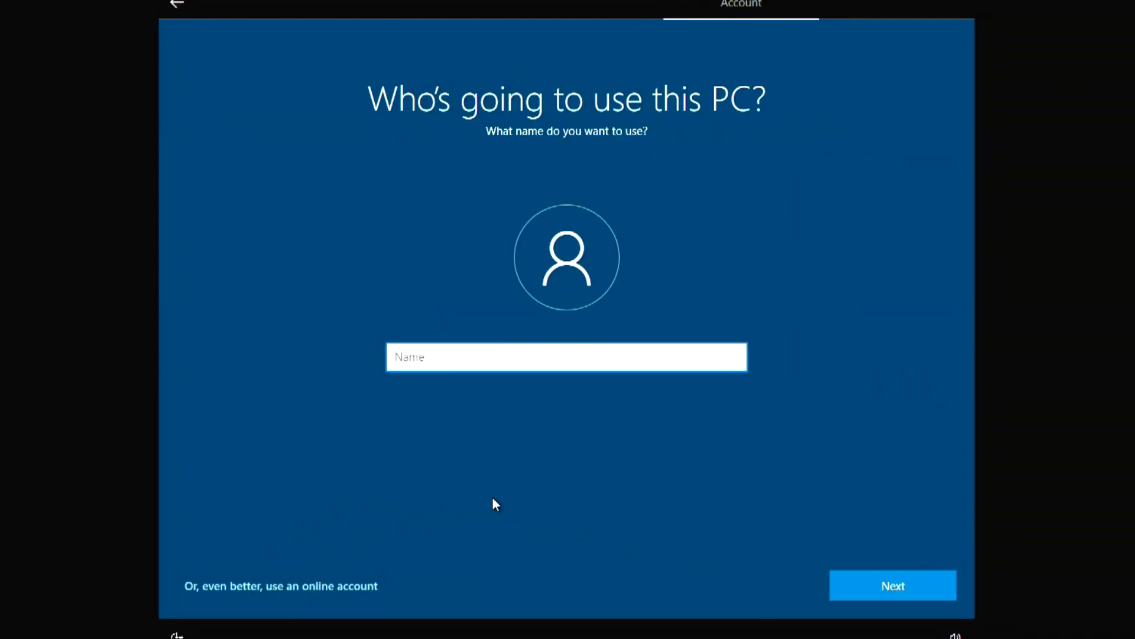
pyautogui.write('Bond')
pyautogui.click(846, 592)
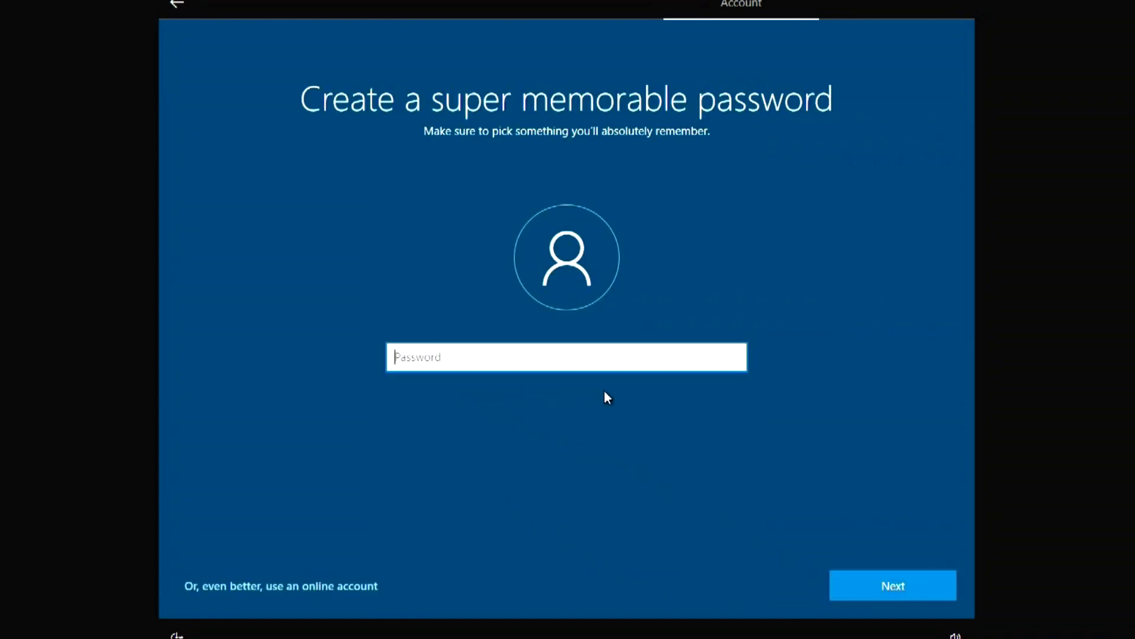
pyautogui.click(842, 590)
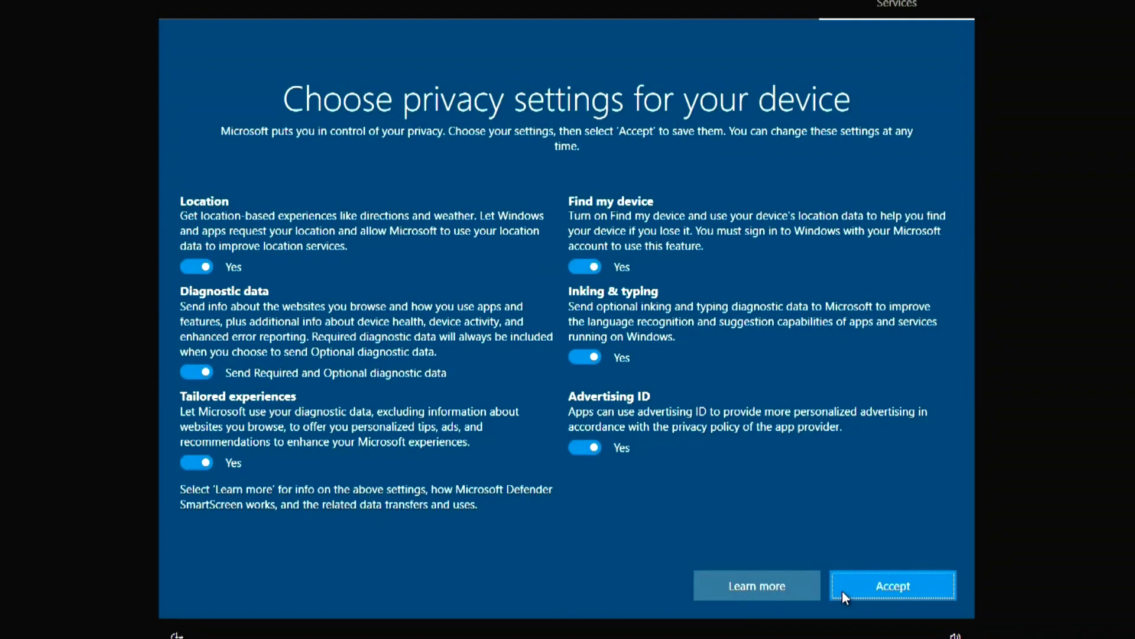
# Step: Turn off location, tailored experiences, Find my device, inking & typing, advertising ID, limit diagnostics, and accept
pyautogui.click(206, 265)
pyautogui.press('Tab')
pyautogui.press('space')
pyautogui.click(204, 461)
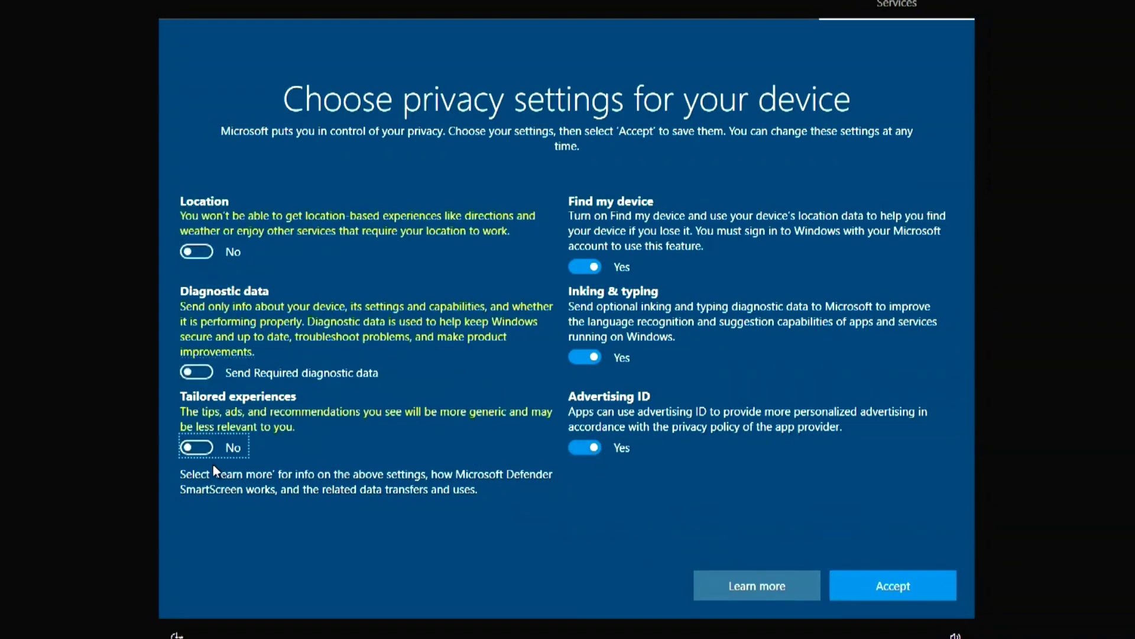
pyautogui.click(581, 268)
pyautogui.click(577, 341)
pyautogui.click(588, 434)
pyautogui.click(847, 594)
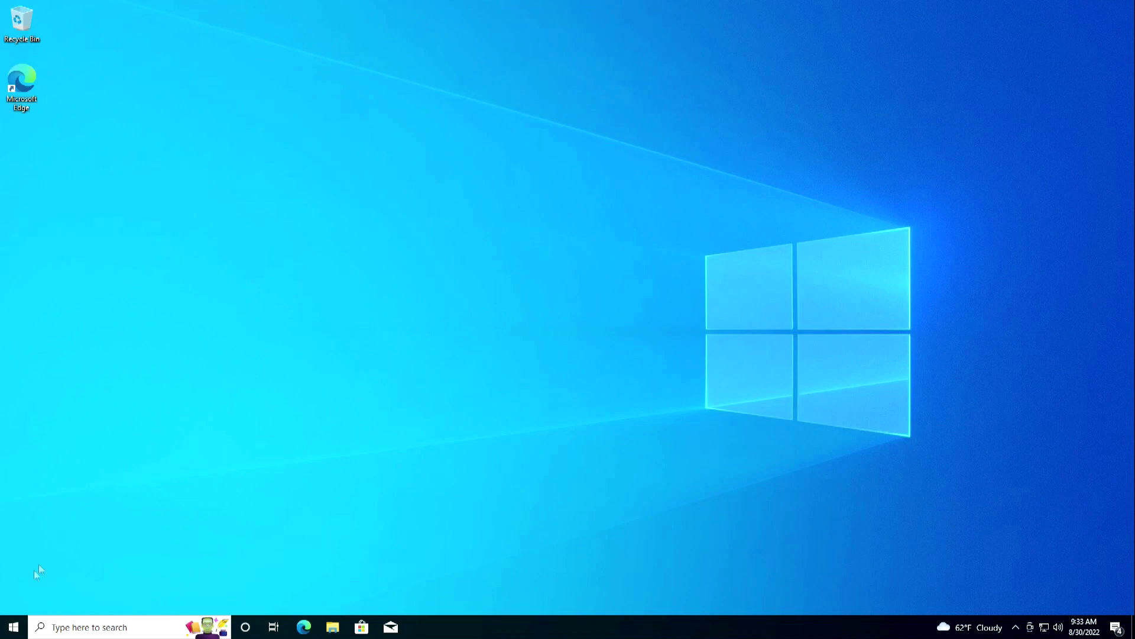
# Step: In Settings, check System > About shows Windows 10 Pro 21H2, build 19044.1889, then return home
pyautogui.click(13, 630)
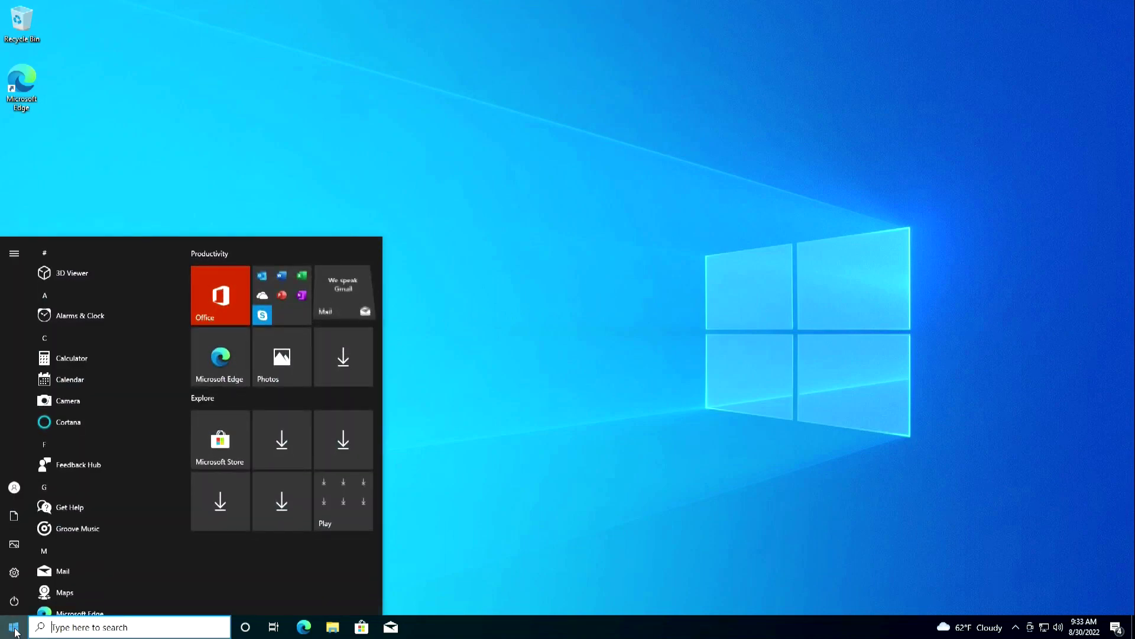
pyautogui.moveTo(15, 579)
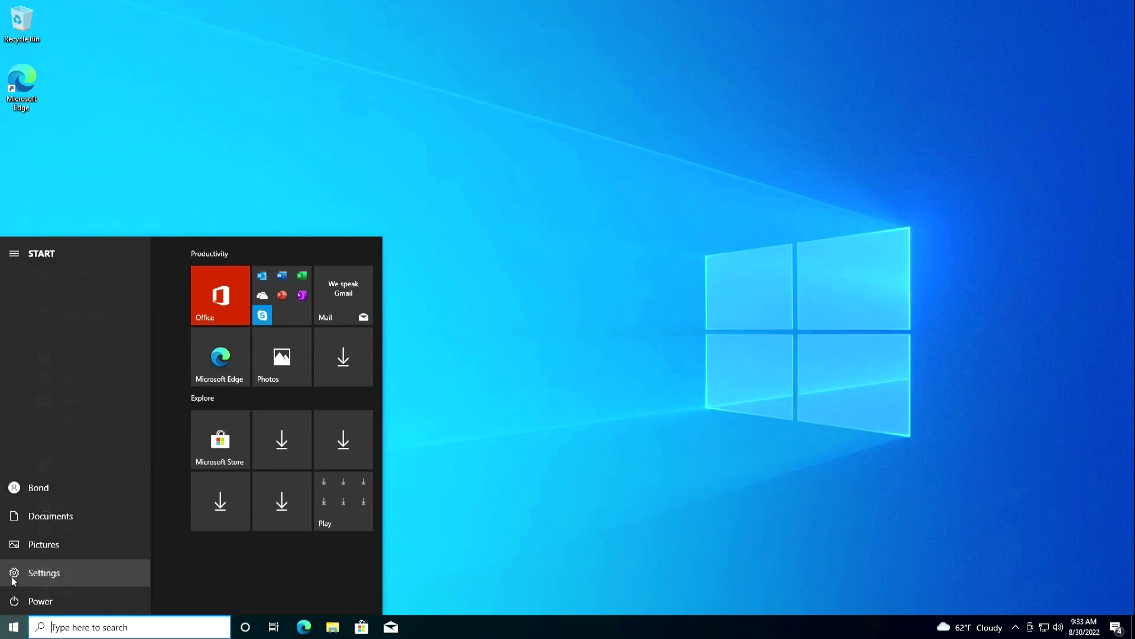
pyautogui.click(111, 581)
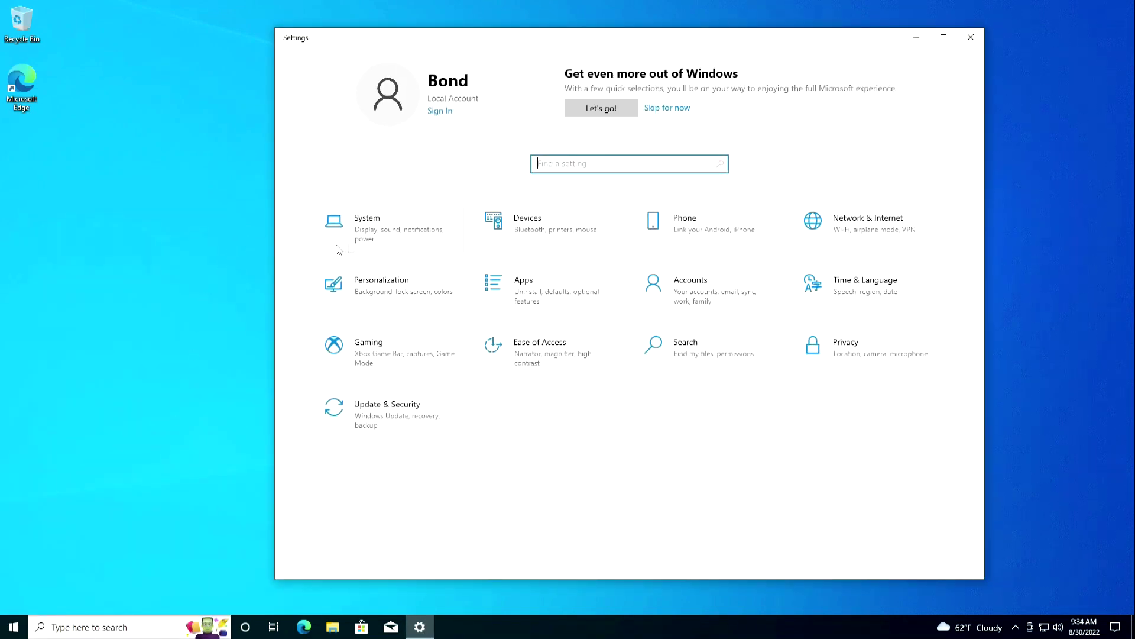
pyautogui.click(384, 233)
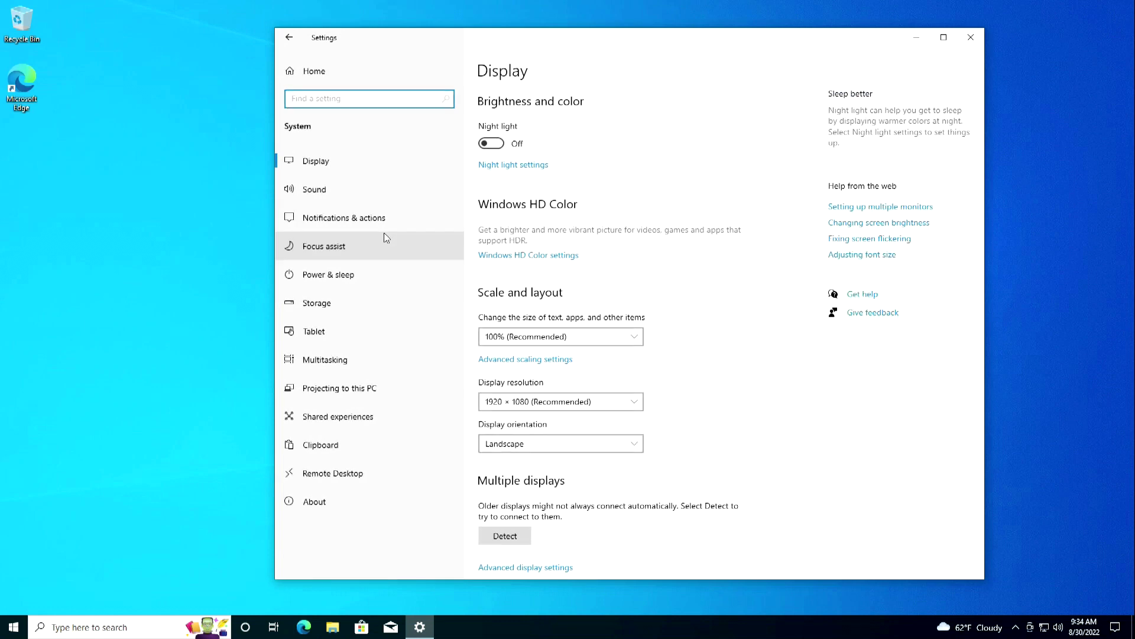
pyautogui.click(390, 503)
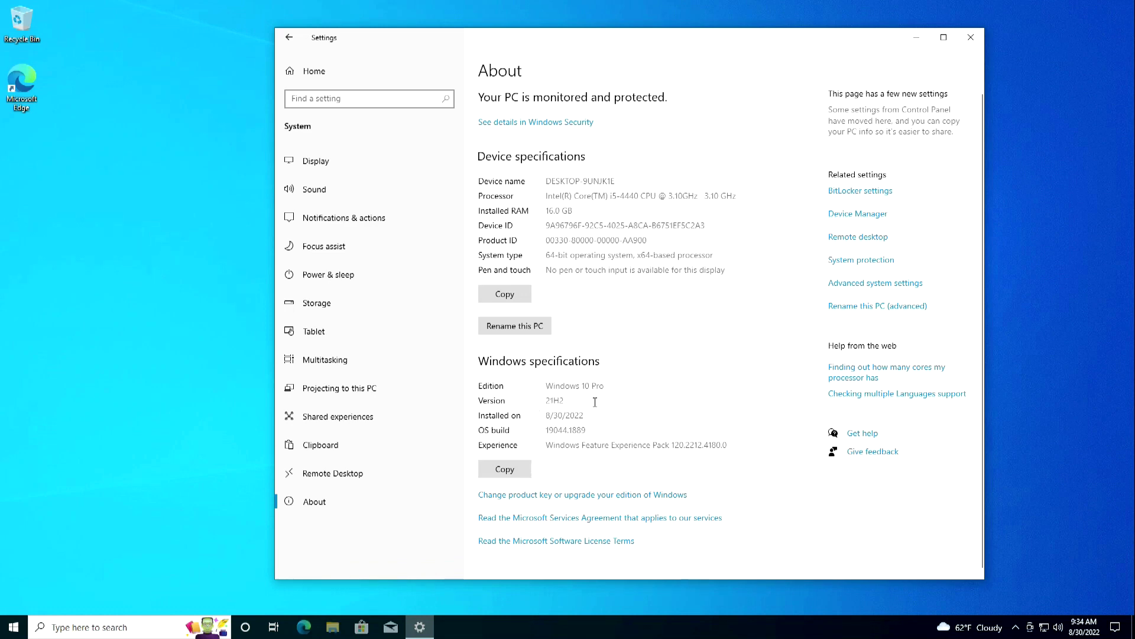
pyautogui.click(290, 39)
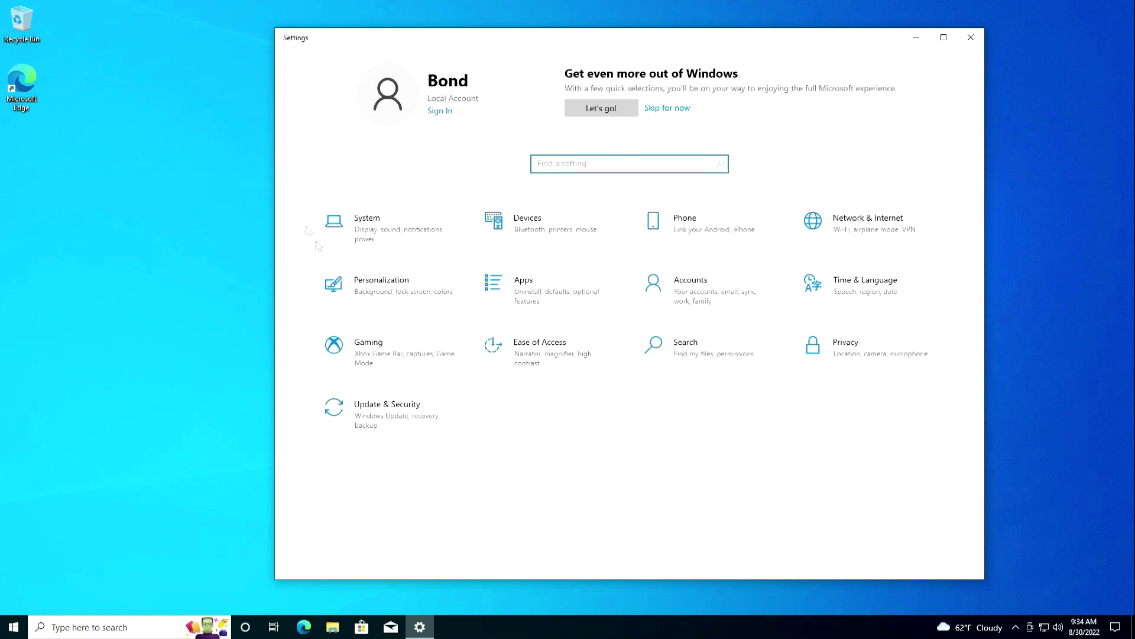
# Step: Review Accounts, confirm Update & Security > Activation shows a digital license, then close Settings
pyautogui.click(697, 293)
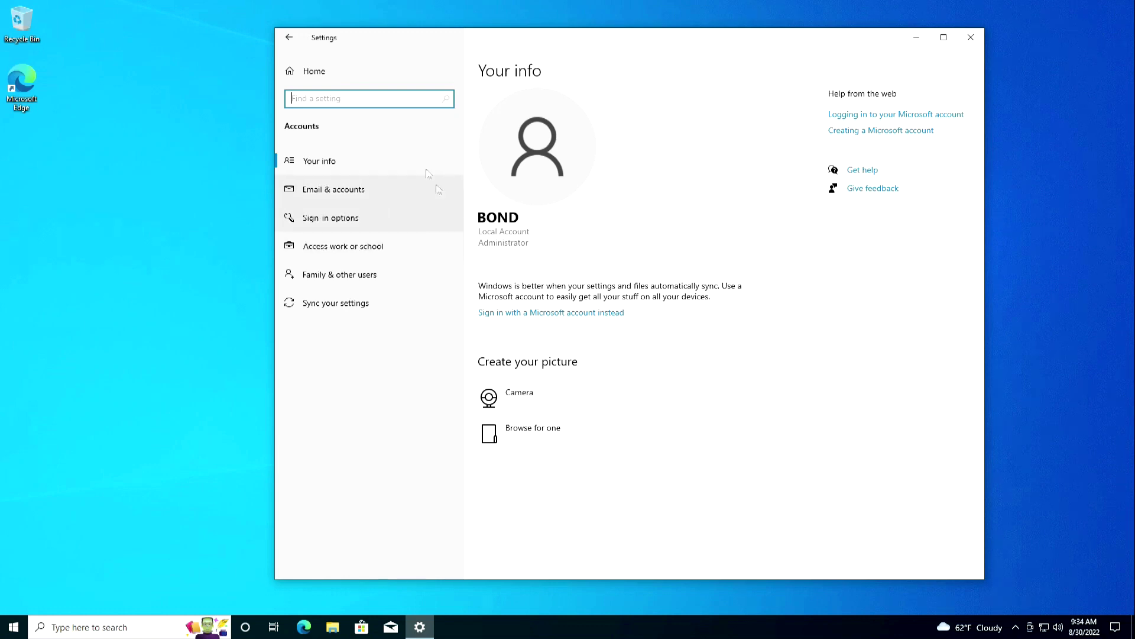
pyautogui.click(283, 38)
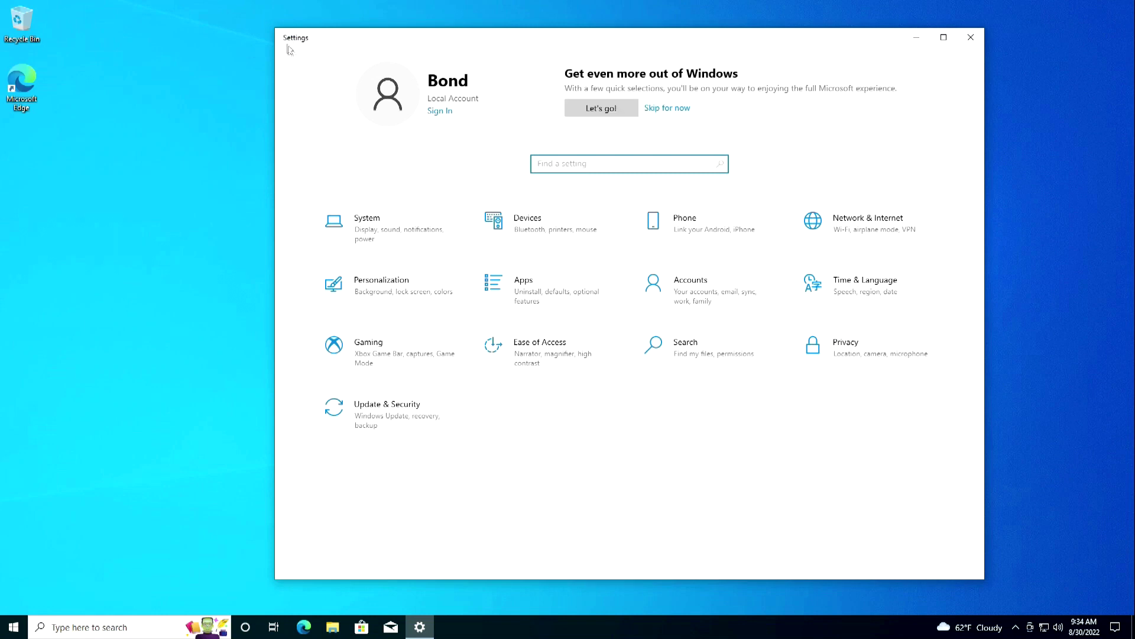
pyautogui.click(383, 411)
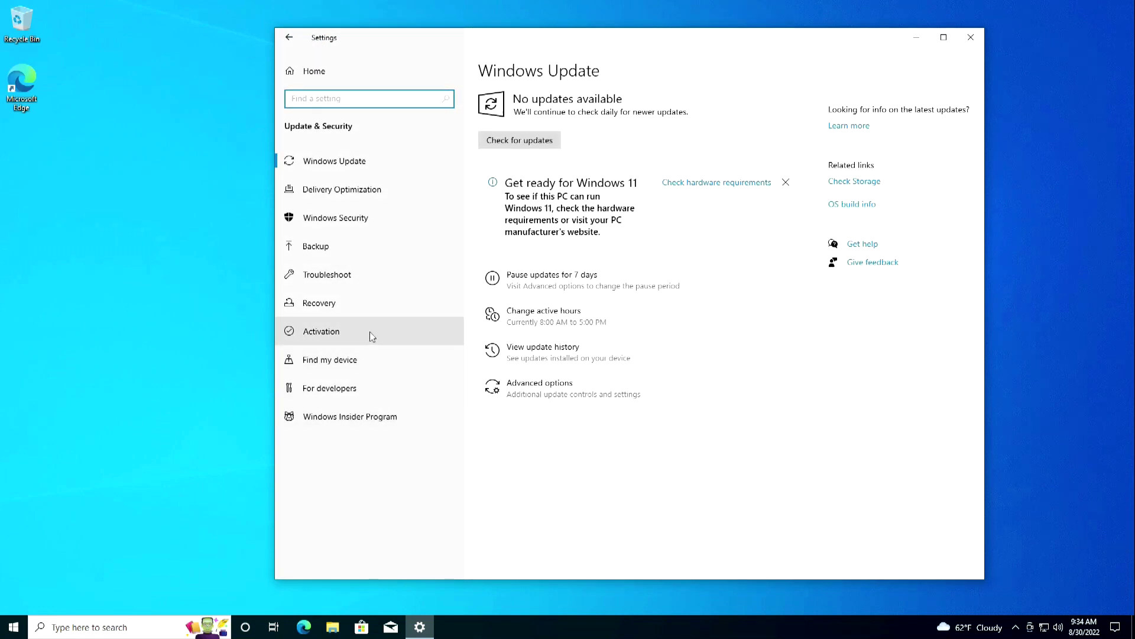
pyautogui.click(409, 333)
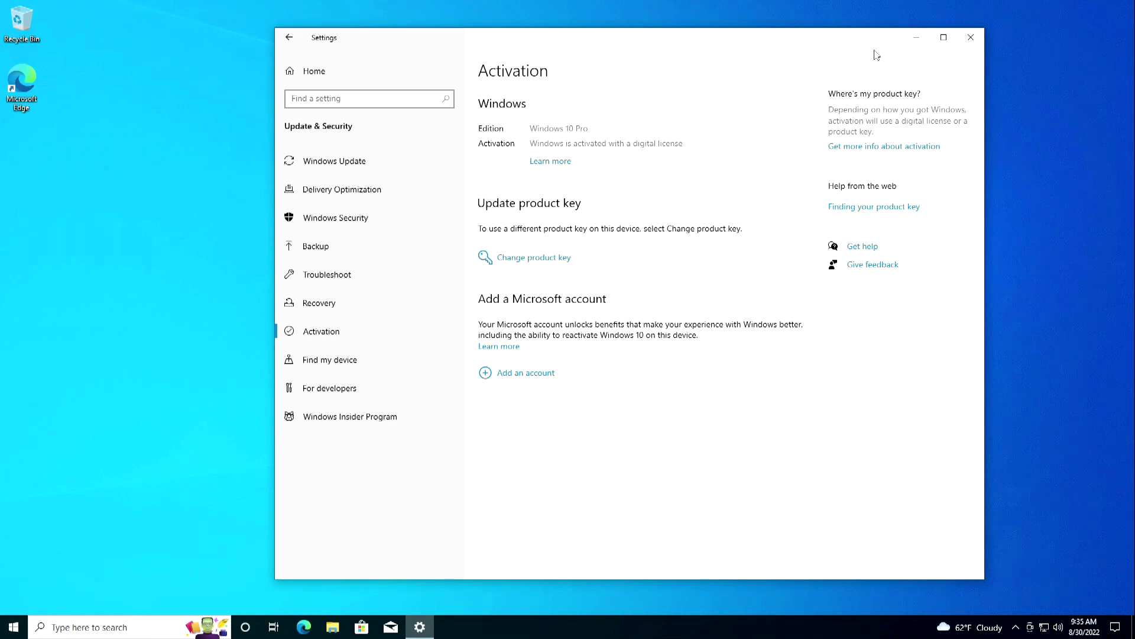
pyautogui.click(971, 38)
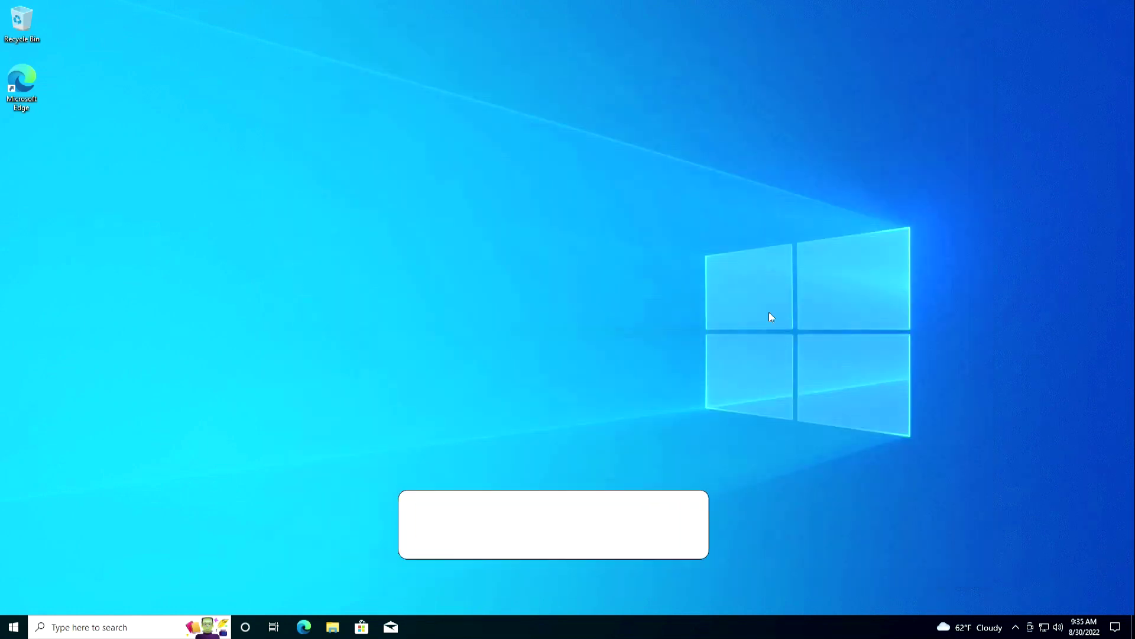